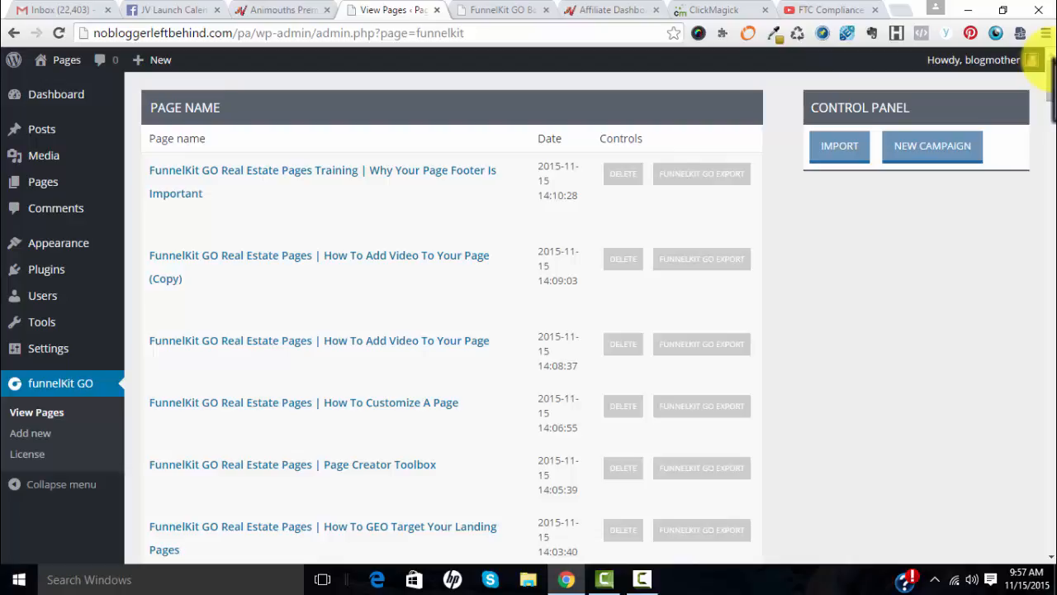
Start a new campaign from the list of funnelKit GO pages
{"action": "mouse_move", "coordinate": [1044, 79]}
{"action": "left_mouse_down"}
{"action": "mouse_move", "coordinate": [1049, 107]}
{"action": "mouse_move", "coordinate": [1044, 72]}
{"action": "left_mouse_up"}
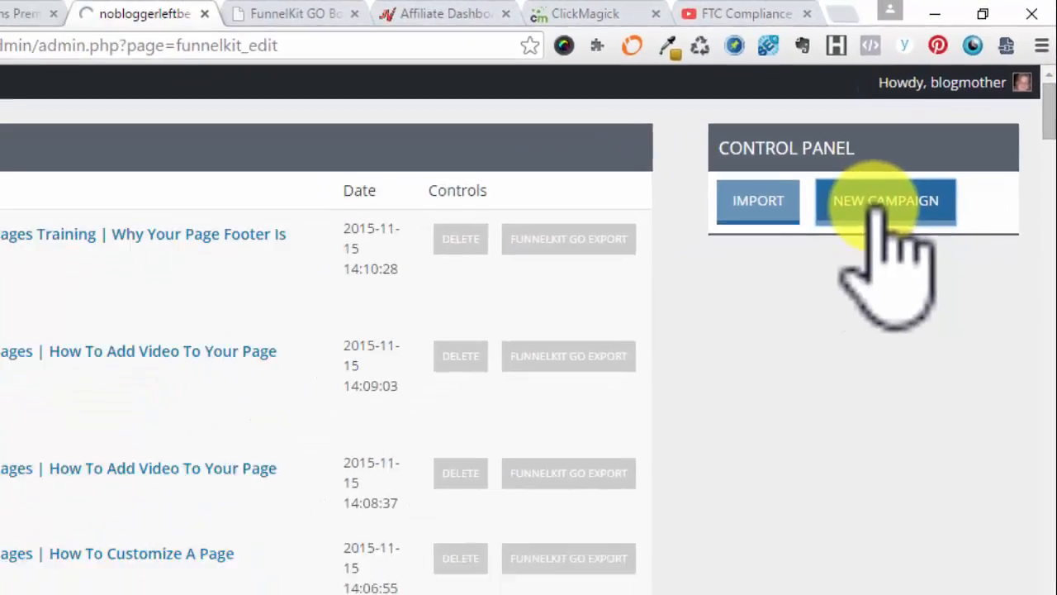
{"action": "left_click", "coordinate": [851, 231]}
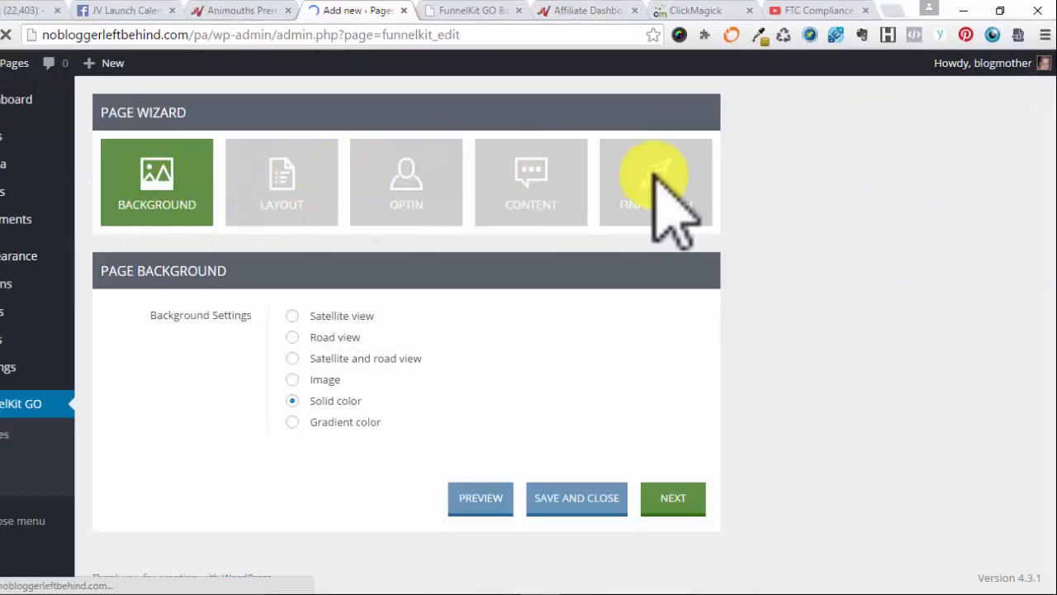
Look through the Layout, Optin, Content, Final Touch and Background sections of the page wizard
{"action": "left_click", "coordinate": [313, 202]}
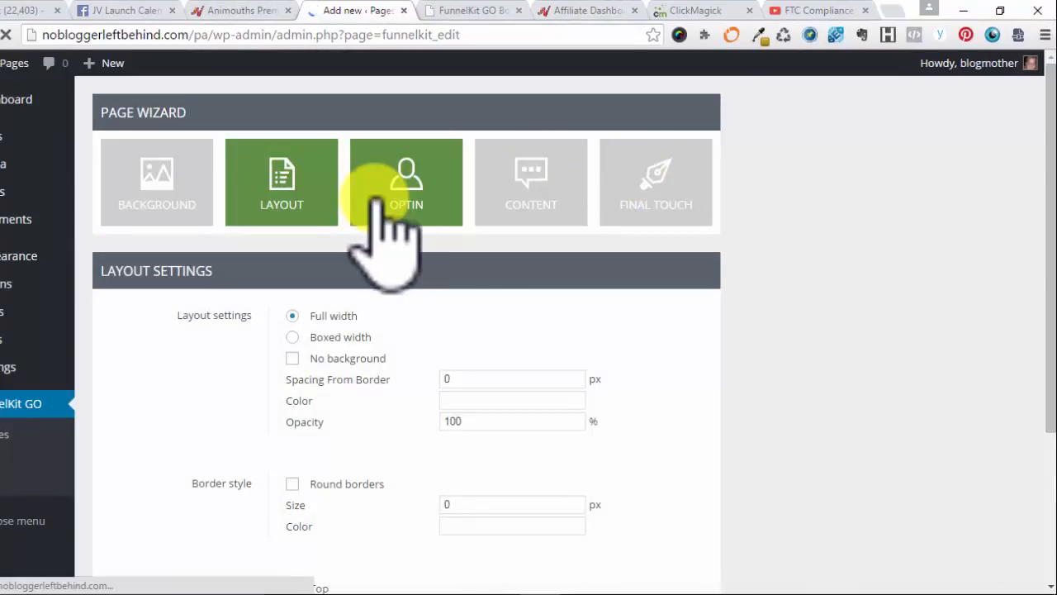
{"action": "left_click", "coordinate": [402, 231]}
{"action": "left_click", "coordinate": [532, 188]}
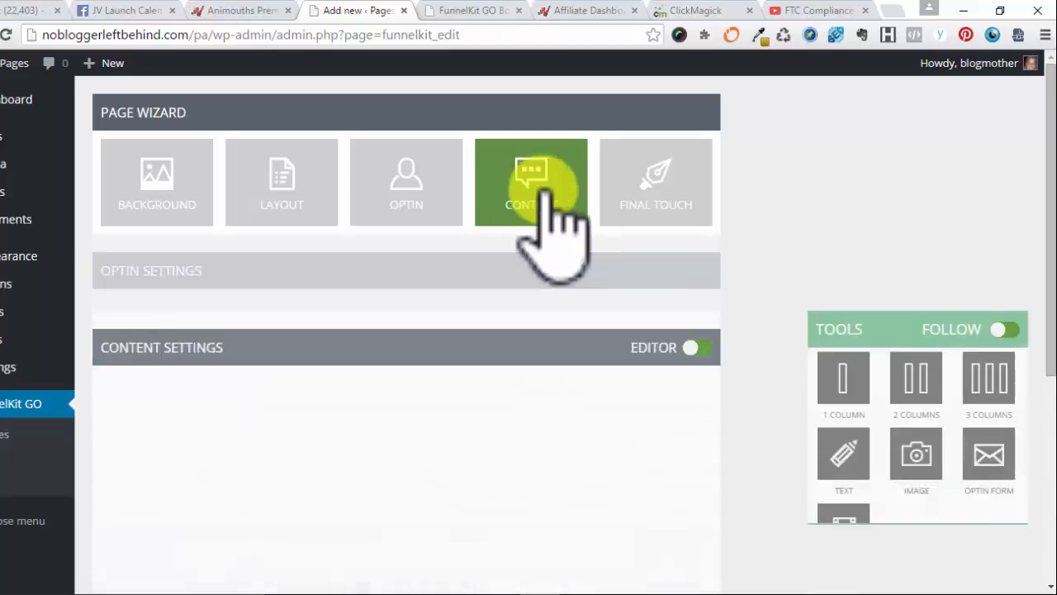
{"action": "left_click", "coordinate": [646, 177]}
{"action": "left_click", "coordinate": [175, 208]}
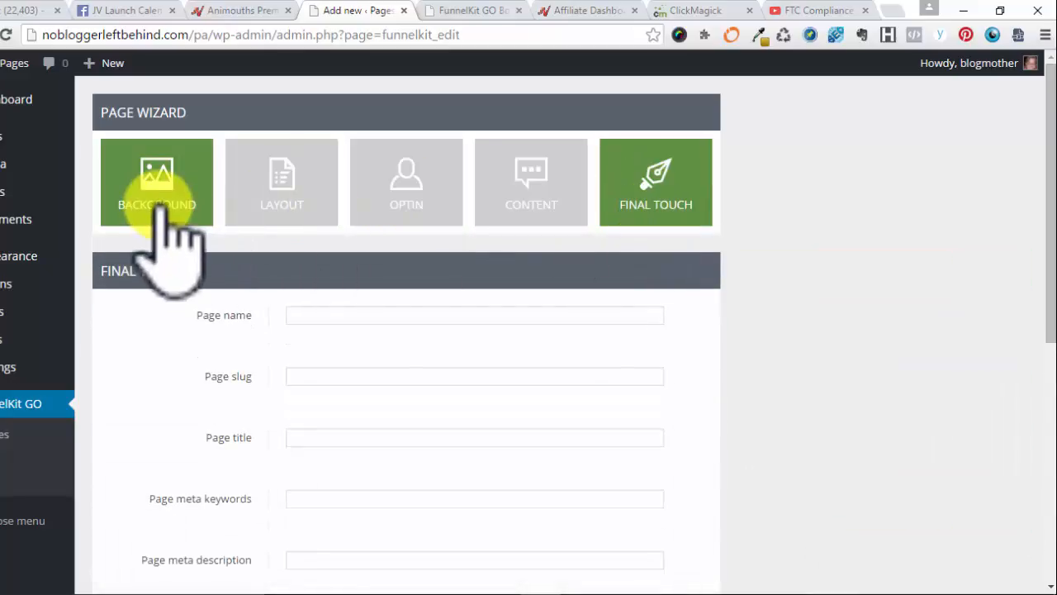
{"action": "left_click", "coordinate": [285, 198]}
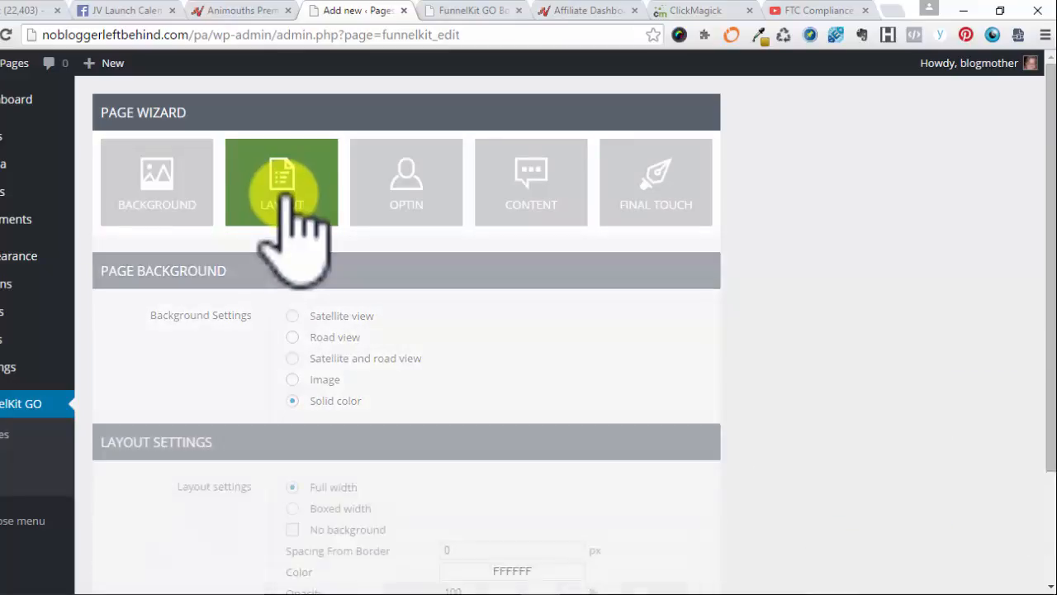
{"action": "left_click", "coordinate": [386, 208]}
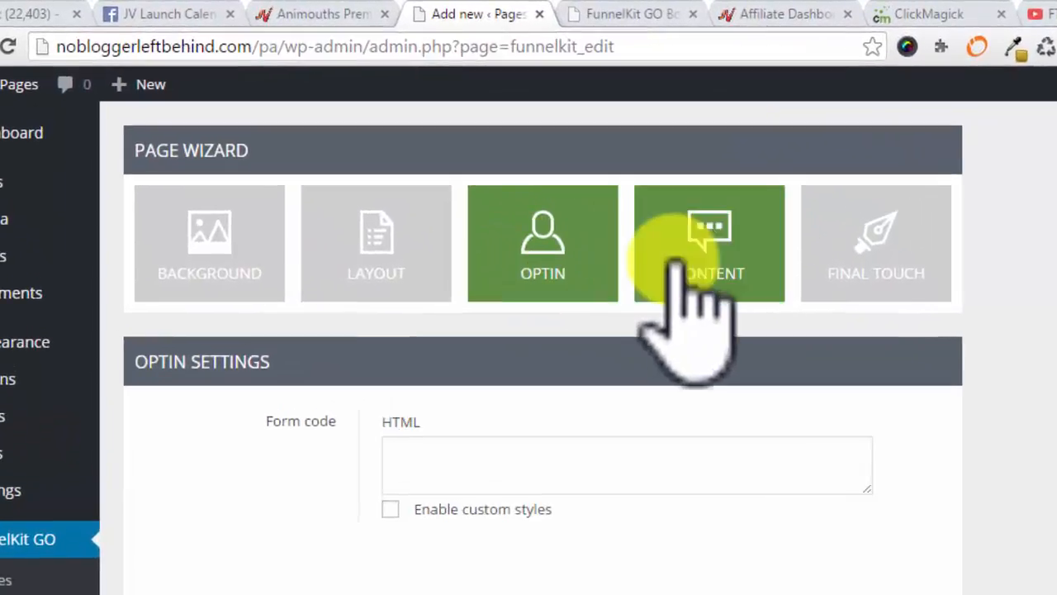
Go to the page's Content settings and add a one-column row to the empty content area
{"action": "left_click", "coordinate": [676, 265]}
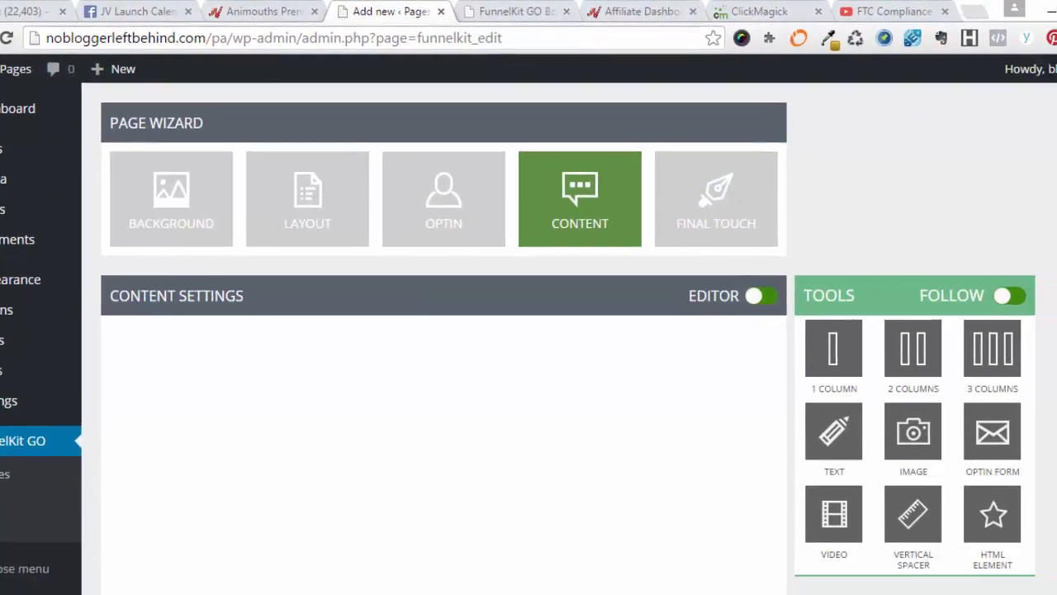
{"action": "scroll", "coordinate": [652, 232], "scroll_direction": "down", "scroll_amount": 1}
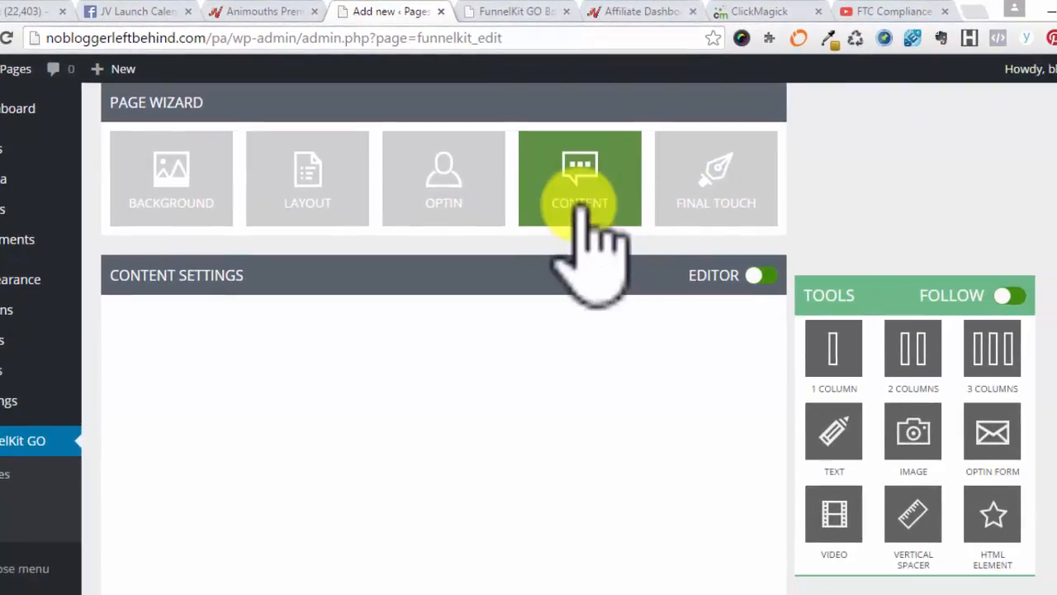
{"action": "scroll", "coordinate": [446, 198], "scroll_direction": "up", "scroll_amount": 1}
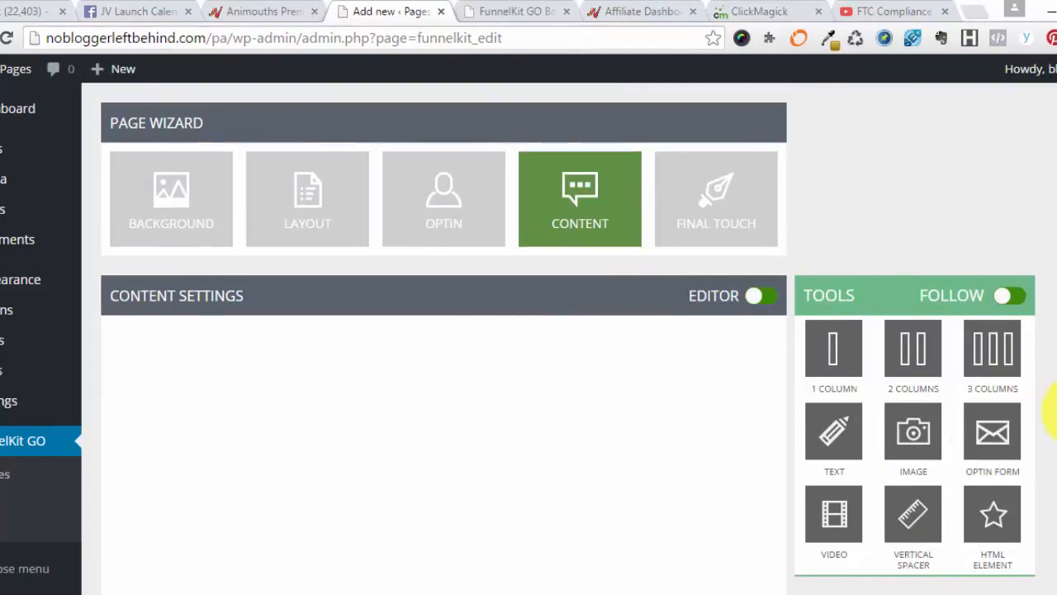
{"action": "scroll", "coordinate": [446, 198], "scroll_direction": "down", "scroll_amount": 1}
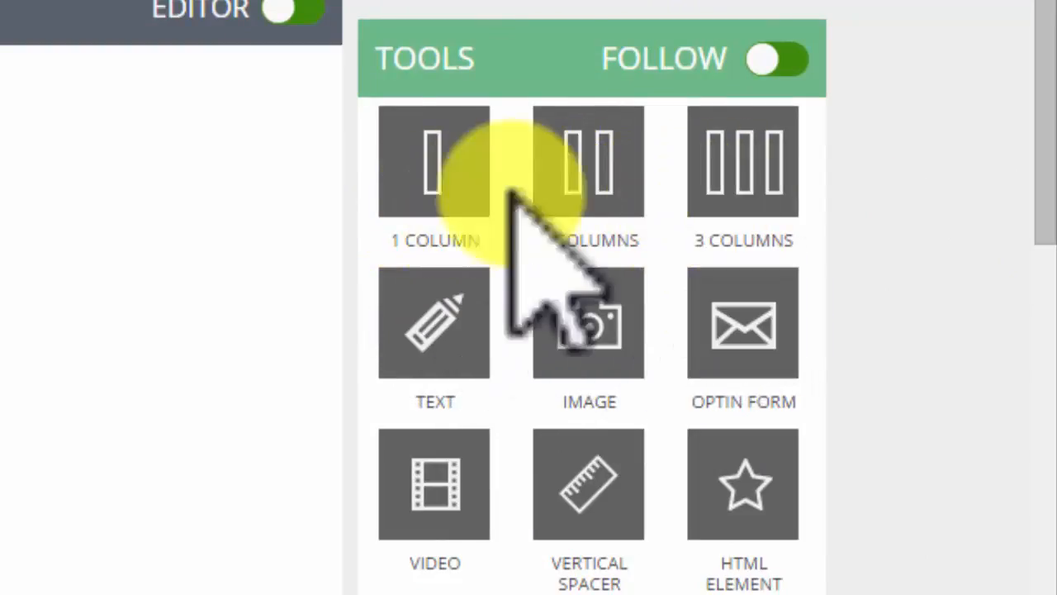
{"action": "left_click_drag", "start_coordinate": [435, 175], "coordinate": [3, 173]}
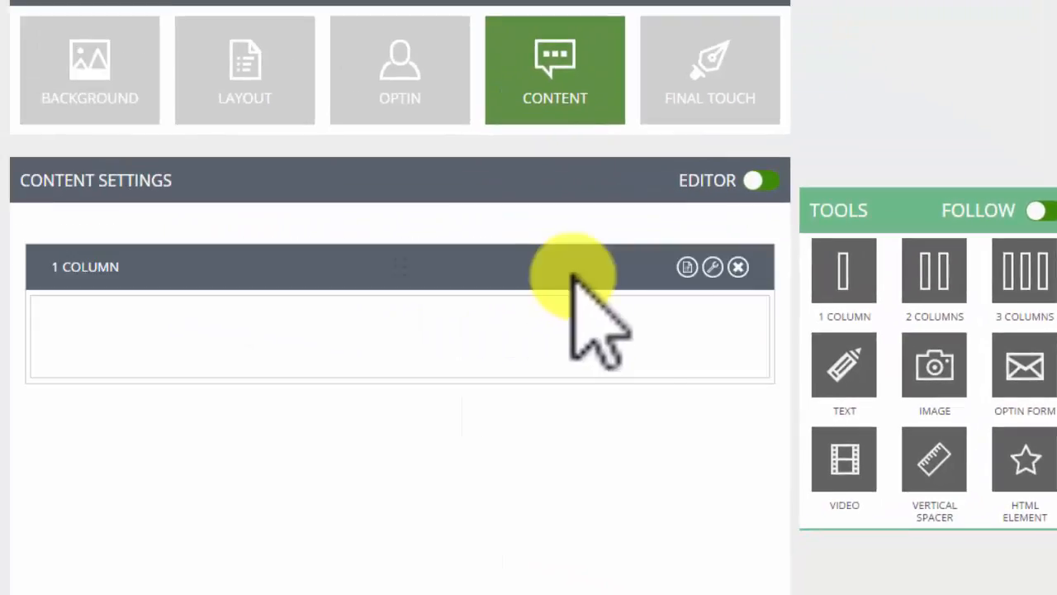
Try a two-column row below the one-column row and delete it again
{"action": "scroll", "coordinate": [572, 331], "scroll_direction": "down", "scroll_amount": 2}
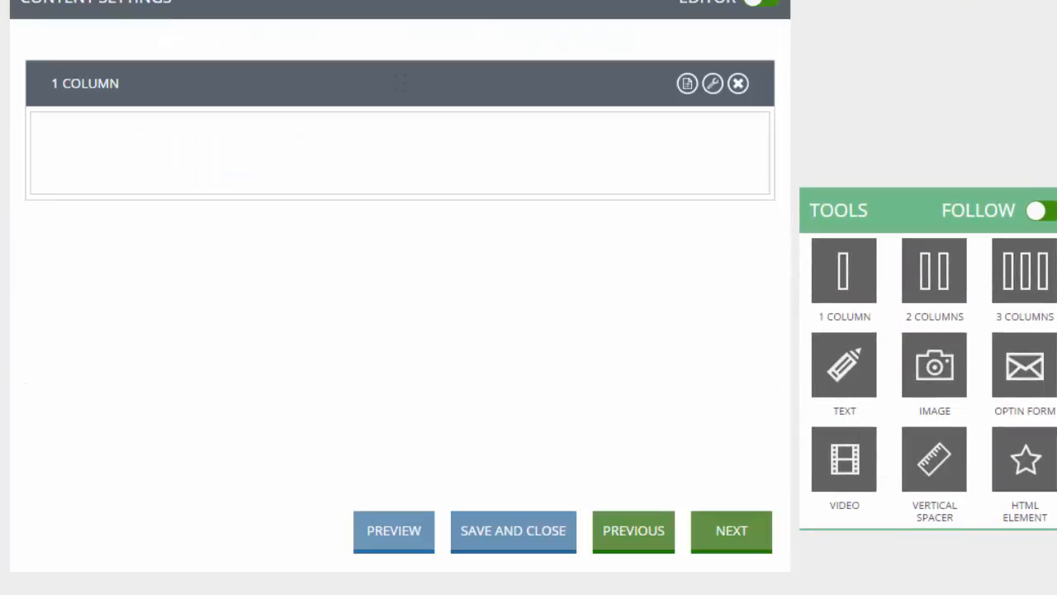
{"action": "left_click_drag", "start_coordinate": [925, 277], "coordinate": [519, 234]}
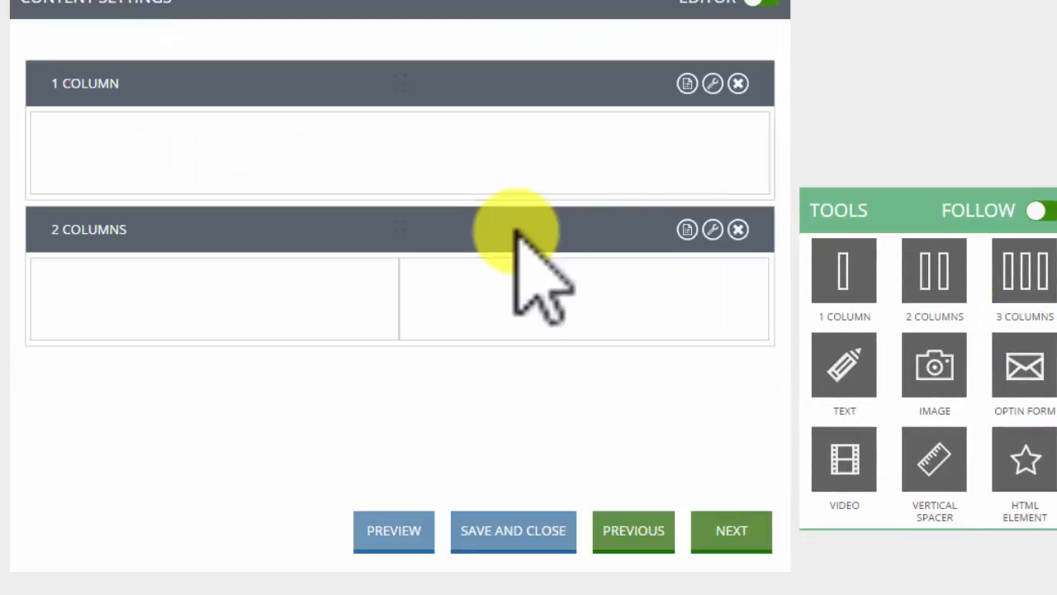
{"action": "left_click", "coordinate": [738, 229]}
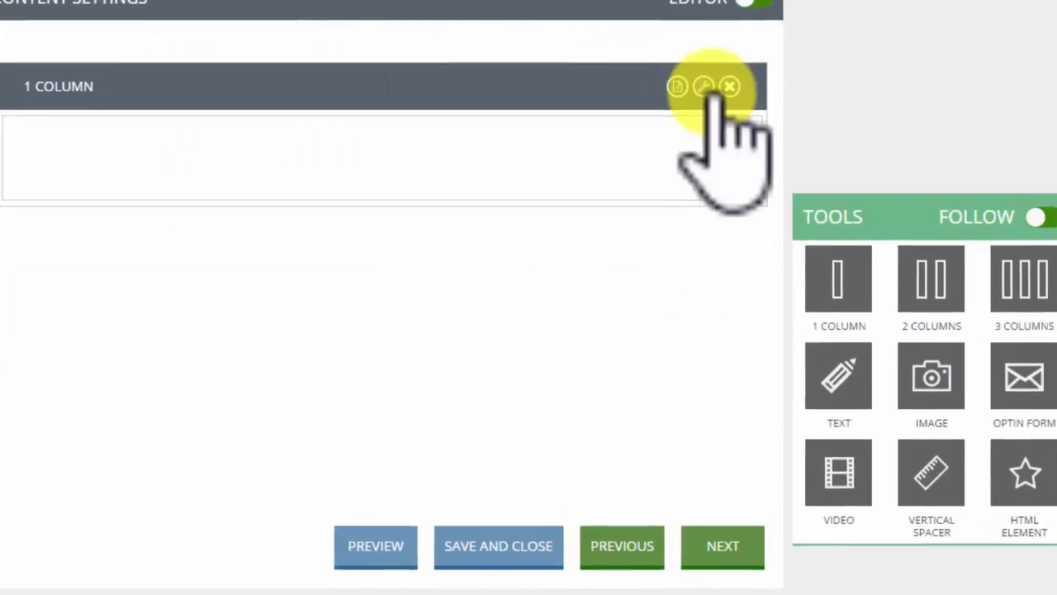
Open the one-column row's settings and try the Boxed width option
{"action": "left_click", "coordinate": [712, 83]}
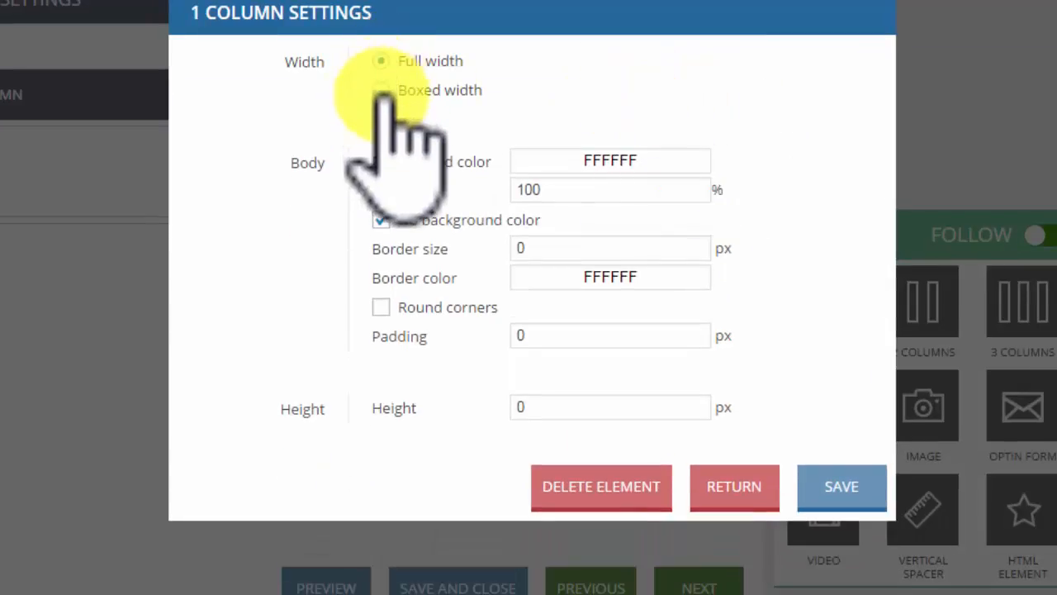
{"action": "left_click", "coordinate": [381, 90]}
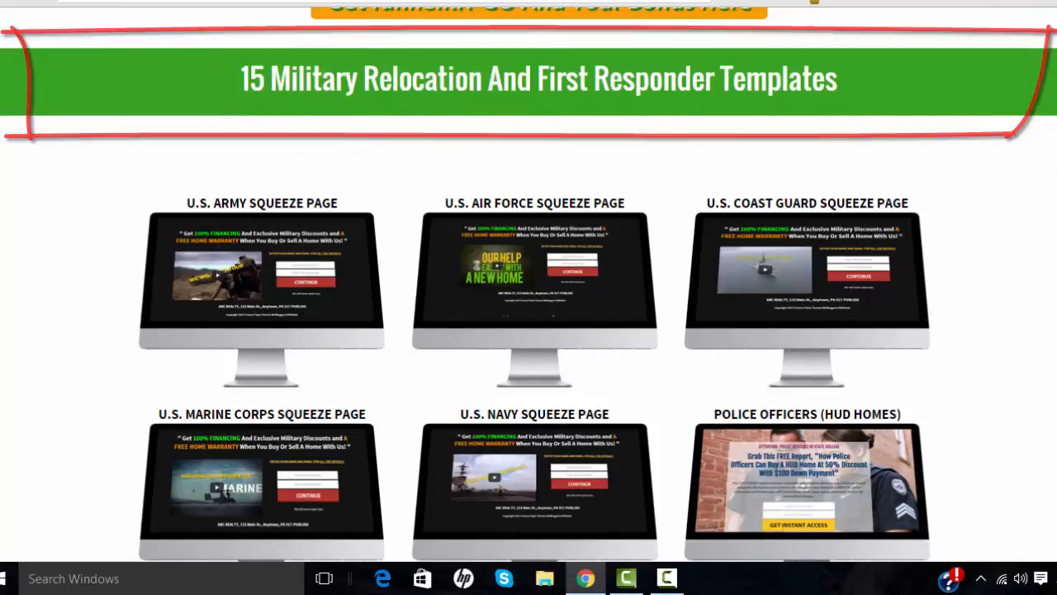
Examine the funnelKit GO bonus page, including its video, template pack description and template thumbnails
{"action": "scroll", "coordinate": [519, 78], "scroll_direction": "down", "scroll_amount": 6}
{"action": "scroll", "coordinate": [528, 284], "scroll_direction": "down", "scroll_amount": 8}
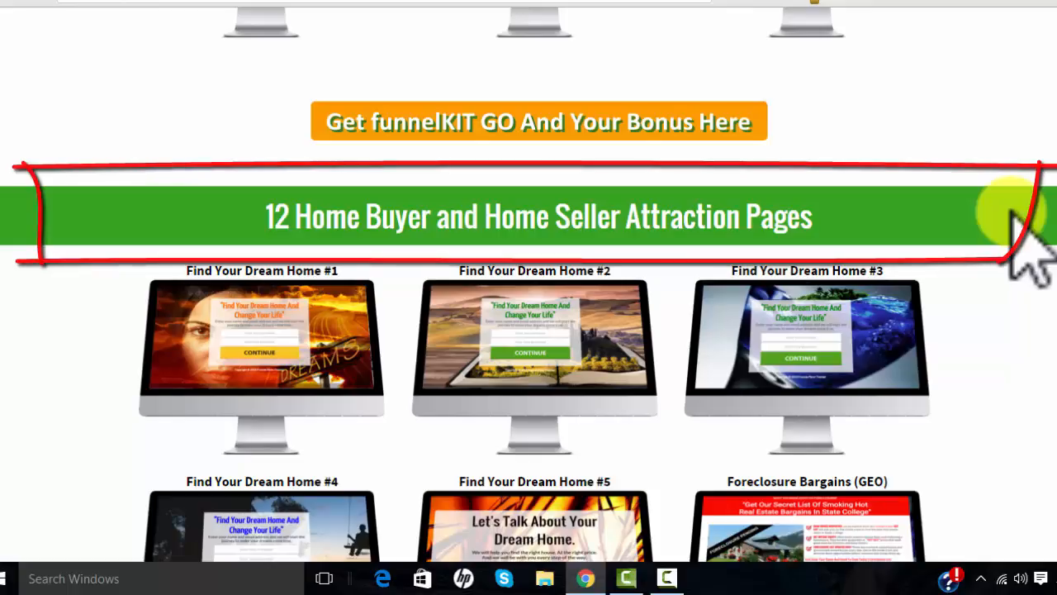
{"action": "scroll", "coordinate": [528, 284], "scroll_direction": "up", "scroll_amount": 4}
{"action": "scroll", "coordinate": [529, 284], "scroll_direction": "up", "scroll_amount": 15}
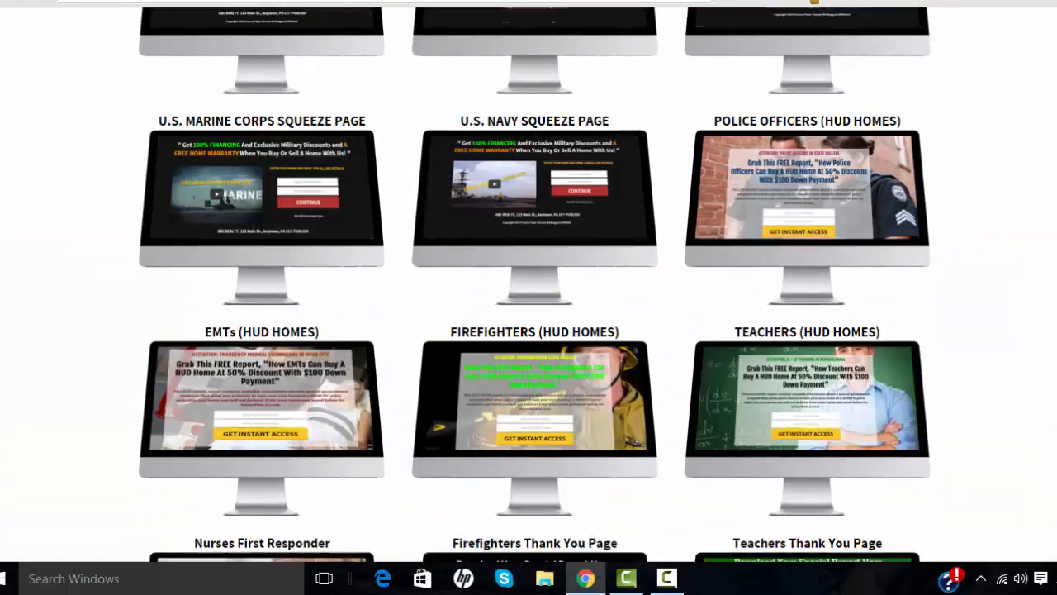
{"action": "scroll", "coordinate": [529, 284], "scroll_direction": "up", "scroll_amount": 6}
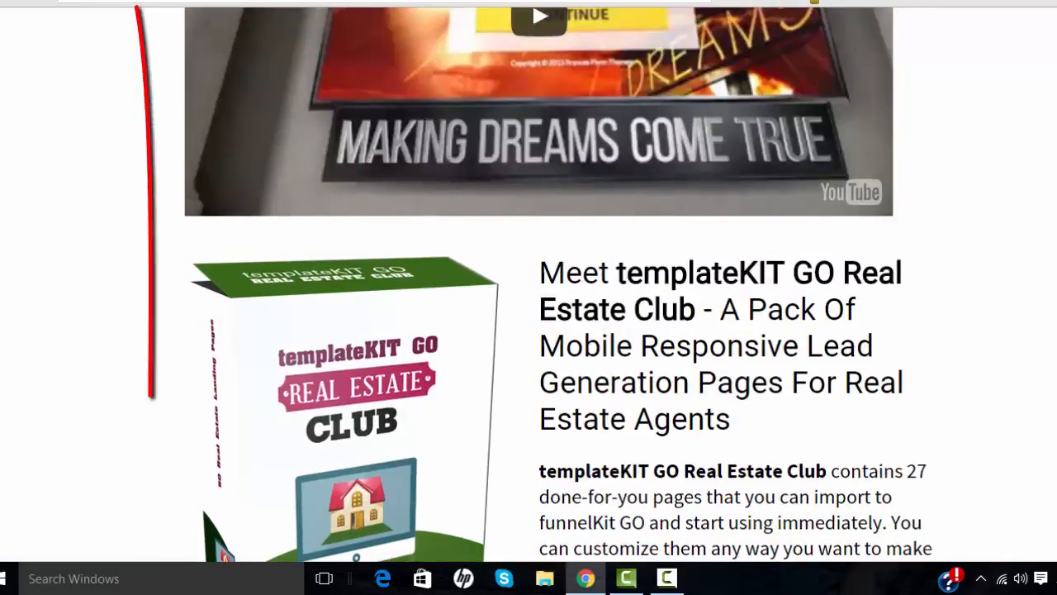
{"action": "scroll", "coordinate": [529, 284], "scroll_direction": "down", "scroll_amount": 1}
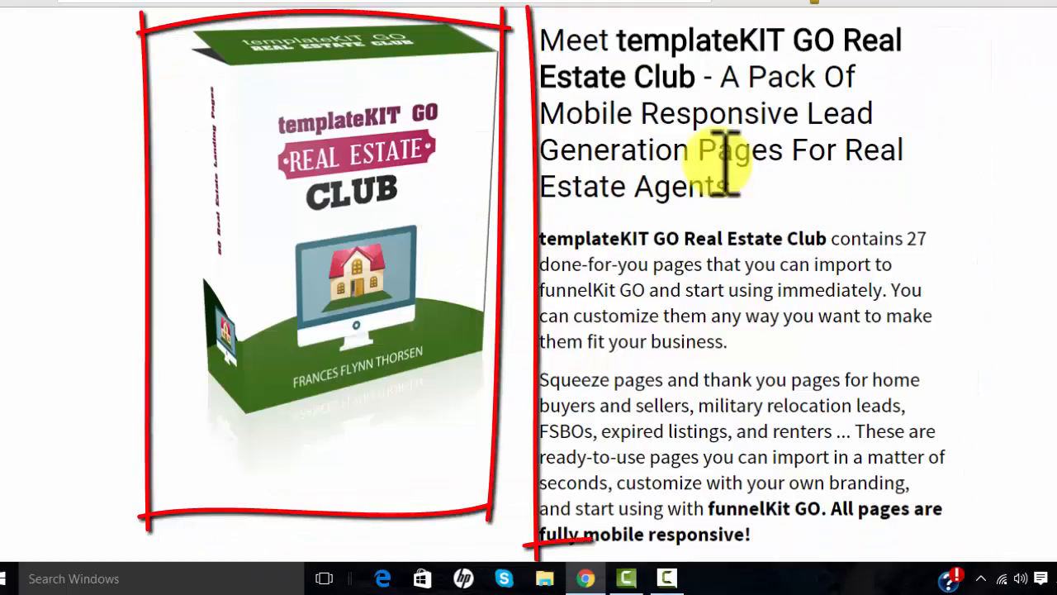
{"action": "scroll", "coordinate": [529, 284], "scroll_direction": "up", "scroll_amount": 3}
{"action": "scroll", "coordinate": [528, 284], "scroll_direction": "down", "scroll_amount": 9}
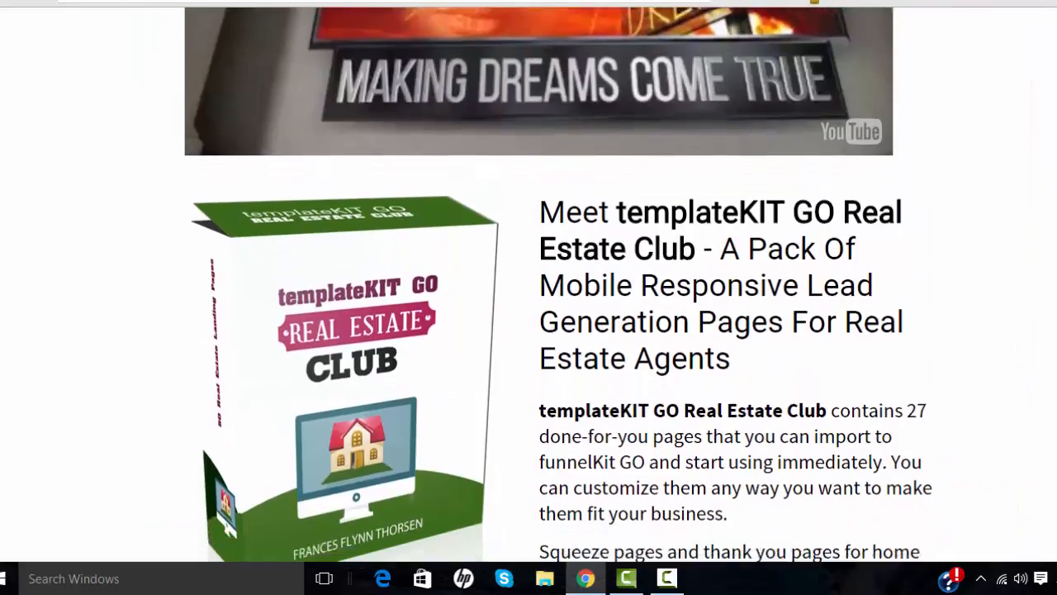
{"action": "scroll", "coordinate": [528, 284], "scroll_direction": "down", "scroll_amount": 1}
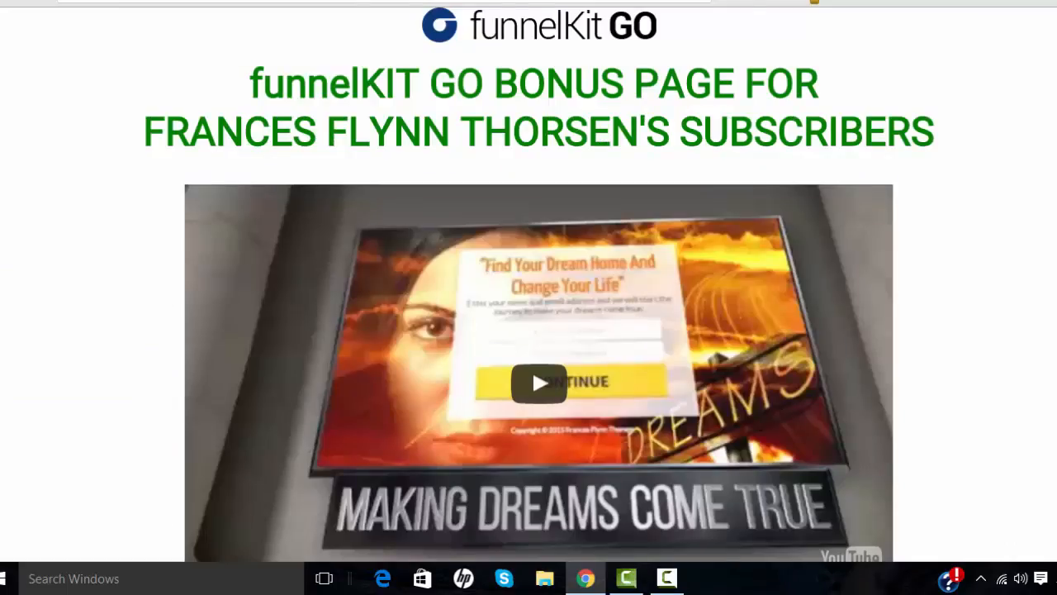
{"action": "scroll", "coordinate": [528, 330], "scroll_direction": "down", "scroll_amount": 3}
{"action": "scroll", "coordinate": [529, 330], "scroll_direction": "up", "scroll_amount": 3}
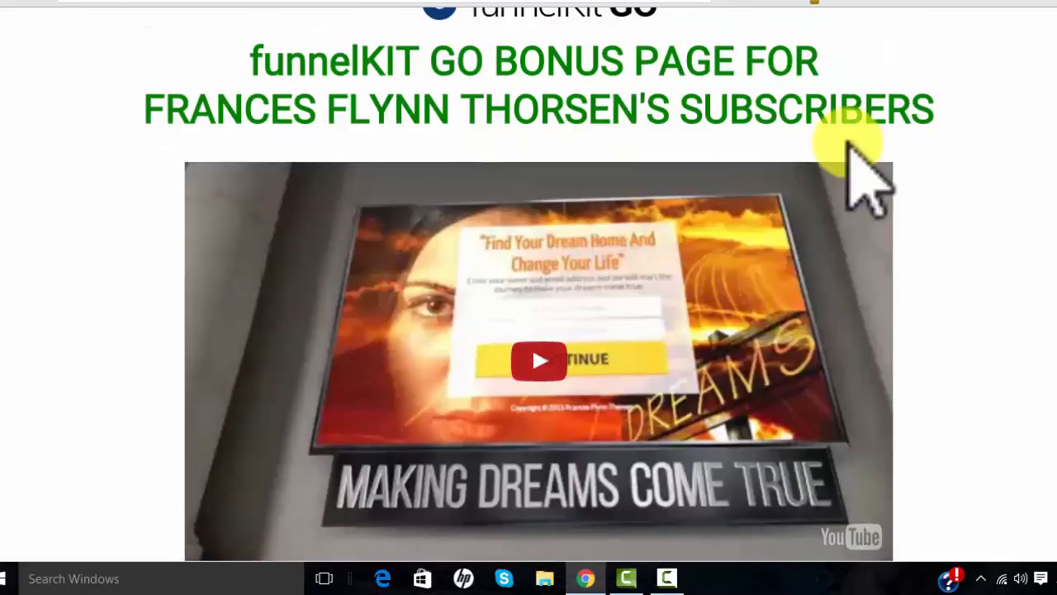
{"action": "scroll", "coordinate": [861, 177], "scroll_direction": "down", "scroll_amount": 10}
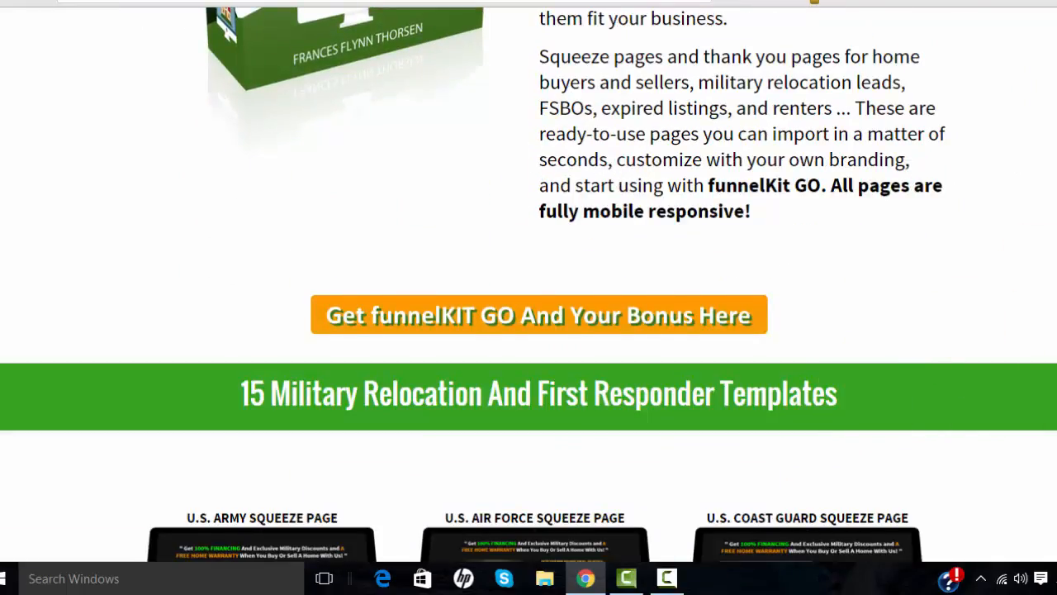
{"action": "scroll", "coordinate": [528, 284], "scroll_direction": "down", "scroll_amount": 15}
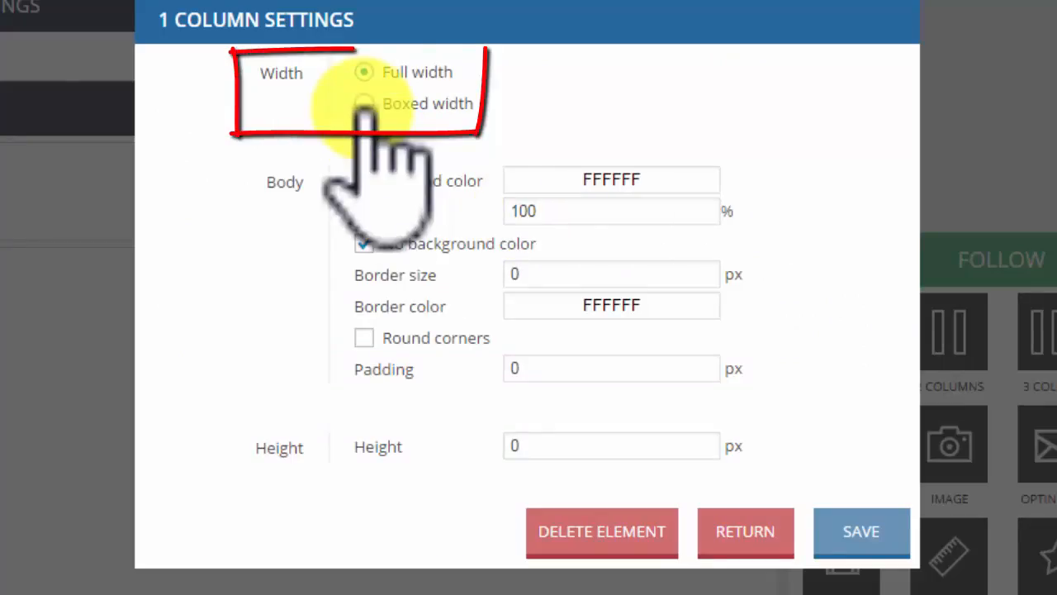
Try boxed width for the one-column row, switch it back to full width and leave its settings without saving
{"action": "left_click", "coordinate": [364, 103]}
{"action": "left_click", "coordinate": [364, 71]}
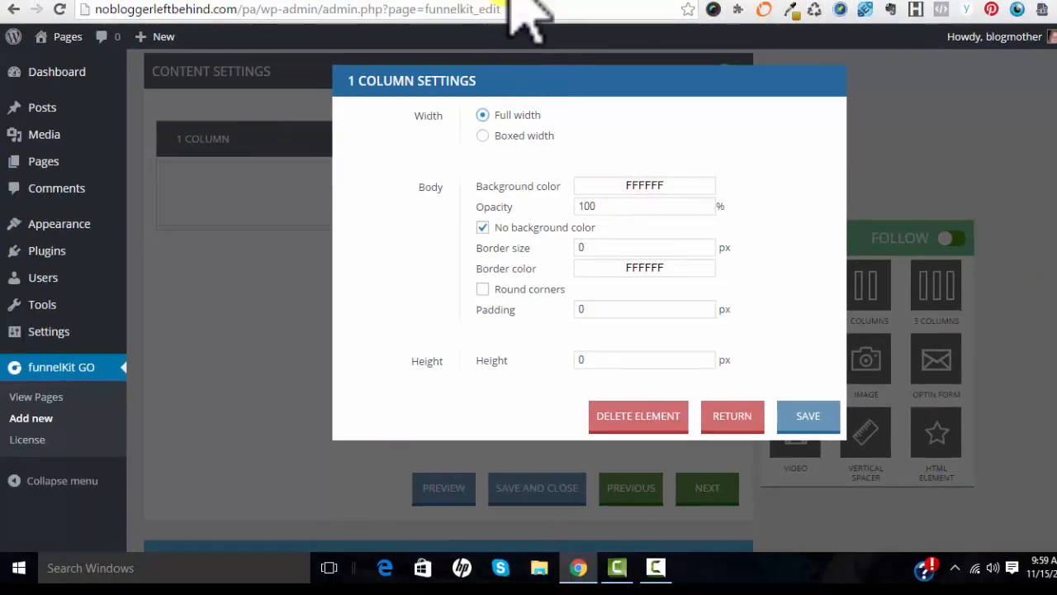
{"action": "left_click", "coordinate": [510, 2]}
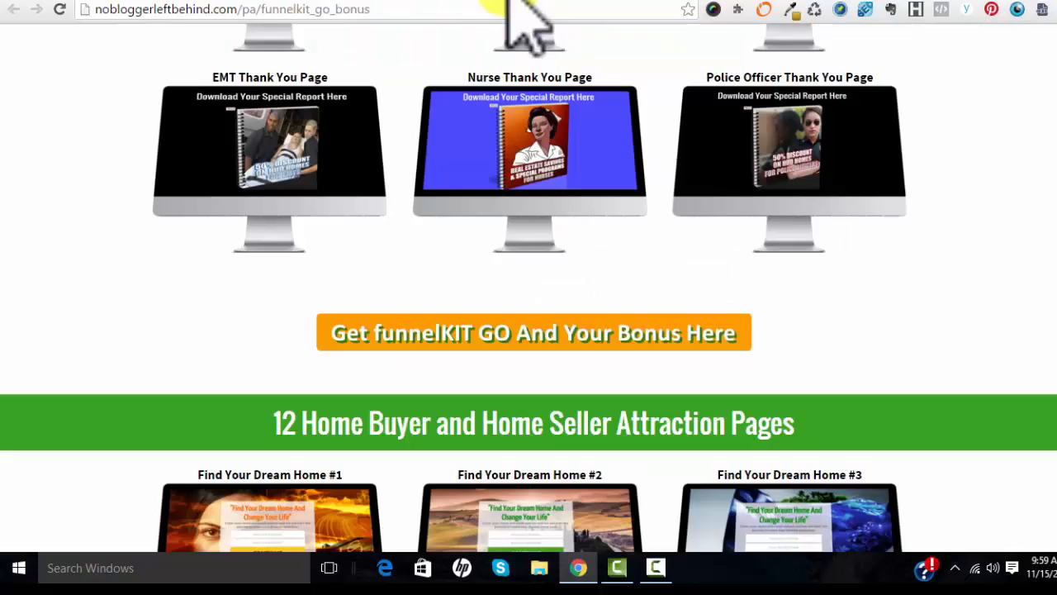
{"action": "left_click", "coordinate": [387, 2]}
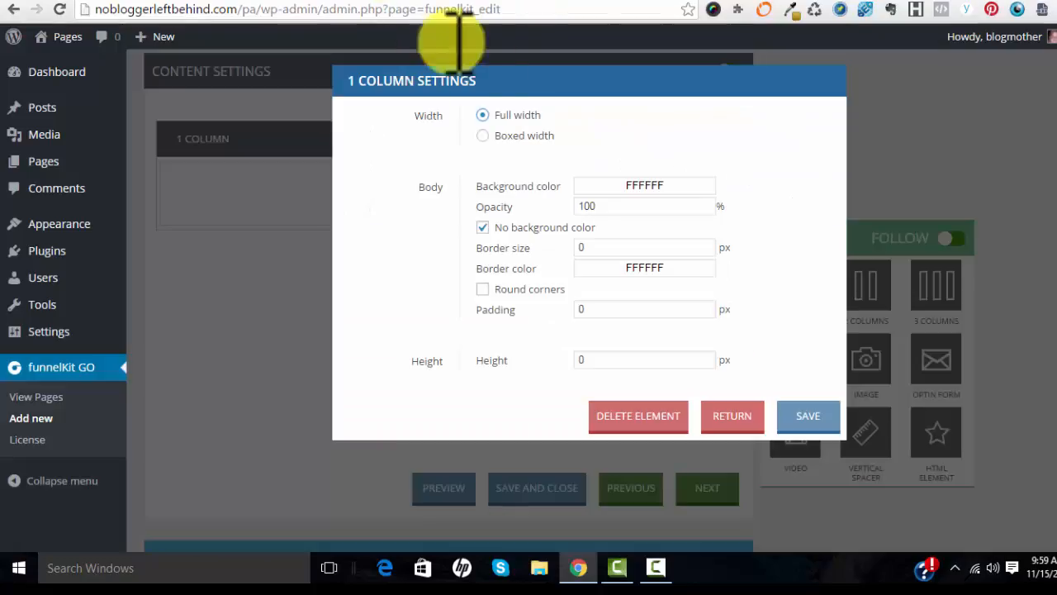
{"action": "left_click", "coordinate": [735, 420]}
Add a text element inside the one-column row and open it for editing
{"action": "left_click_drag", "start_coordinate": [797, 372], "coordinate": [466, 229]}
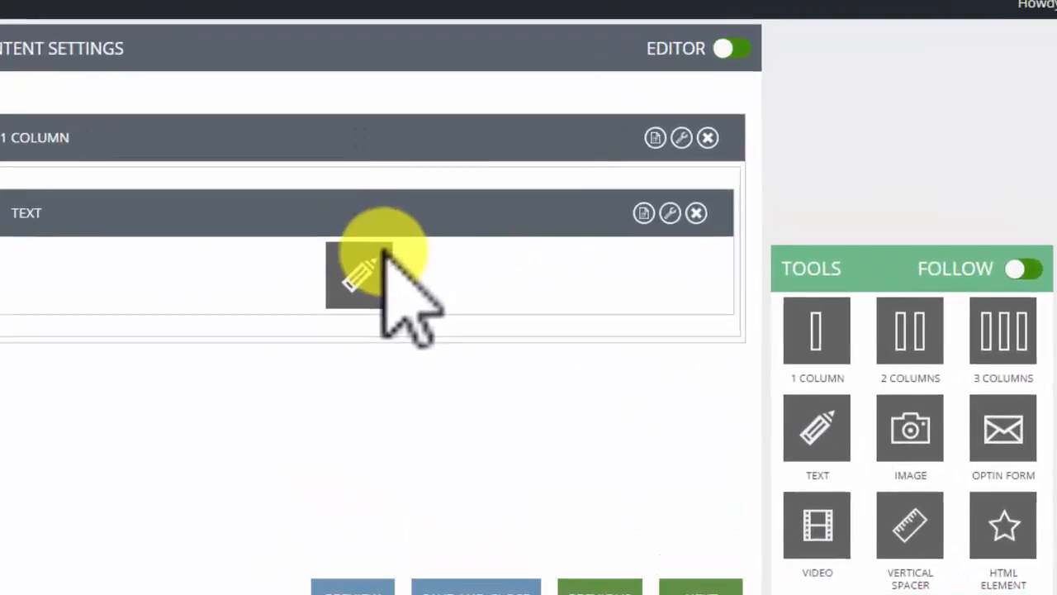
{"action": "left_click", "coordinate": [684, 197]}
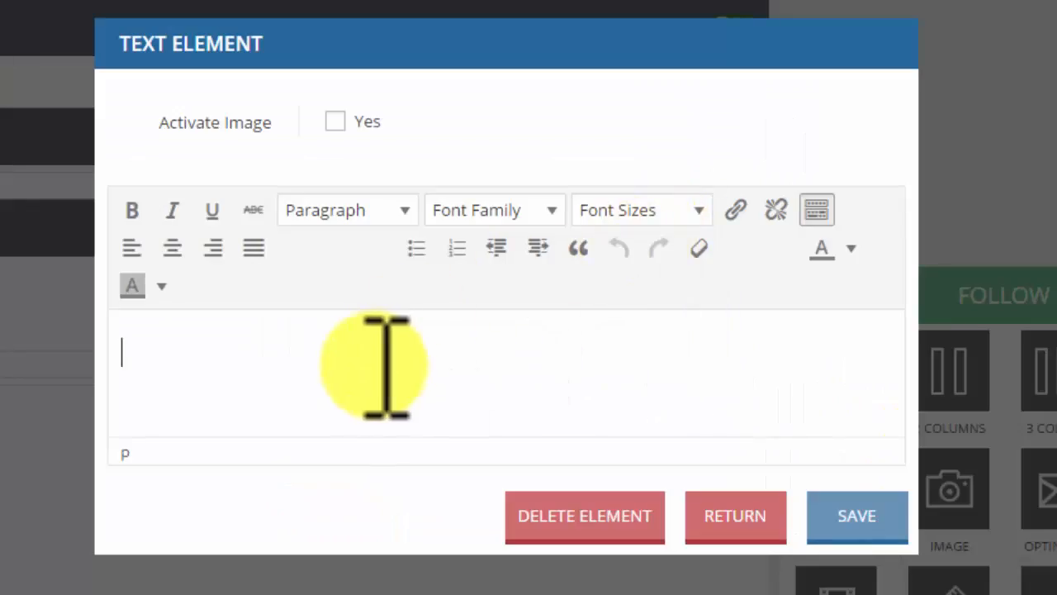
Examine the text editor's available font families, and hide and show its additional formatting tools
{"action": "left_click", "coordinate": [552, 214]}
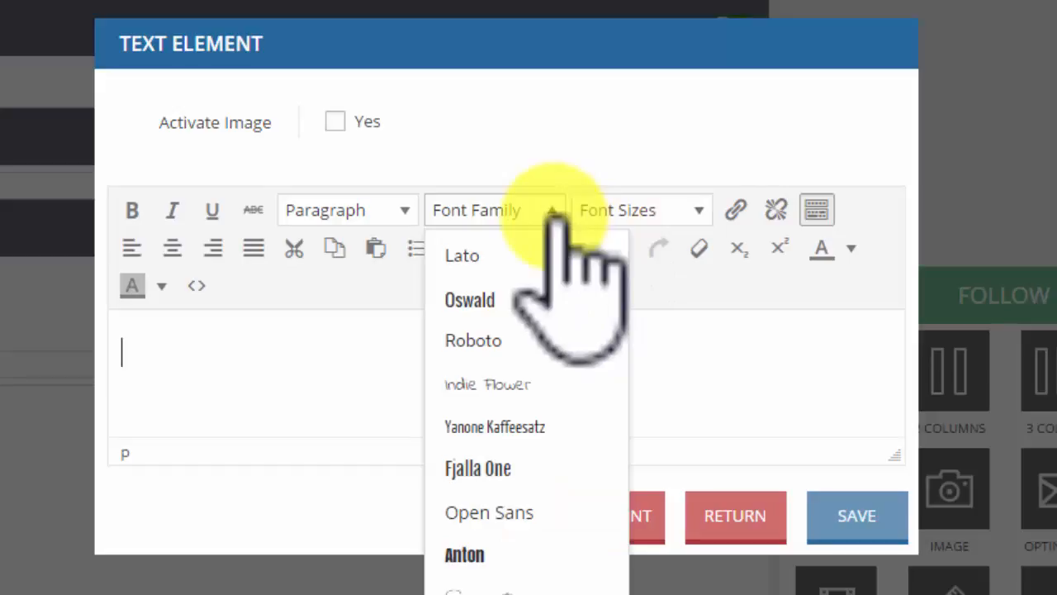
{"action": "left_click", "coordinate": [702, 331]}
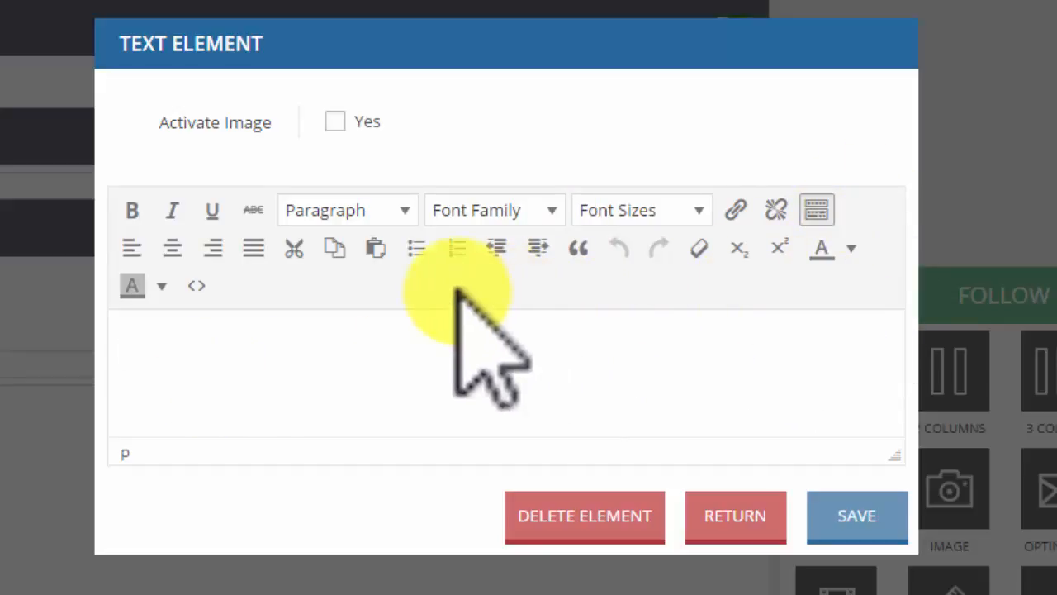
{"action": "left_click", "coordinate": [816, 211]}
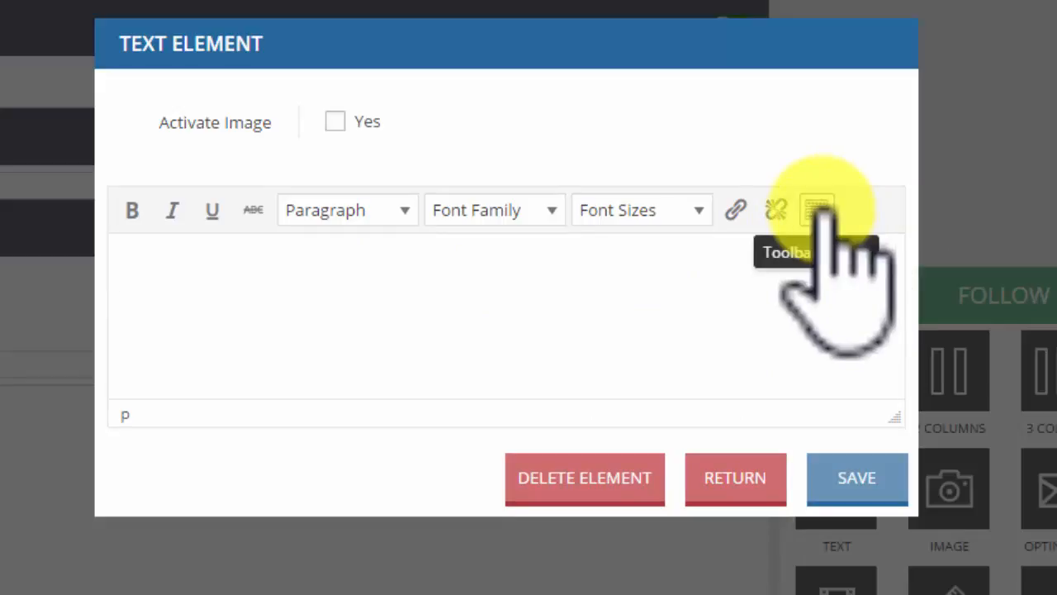
{"action": "left_click", "coordinate": [816, 211]}
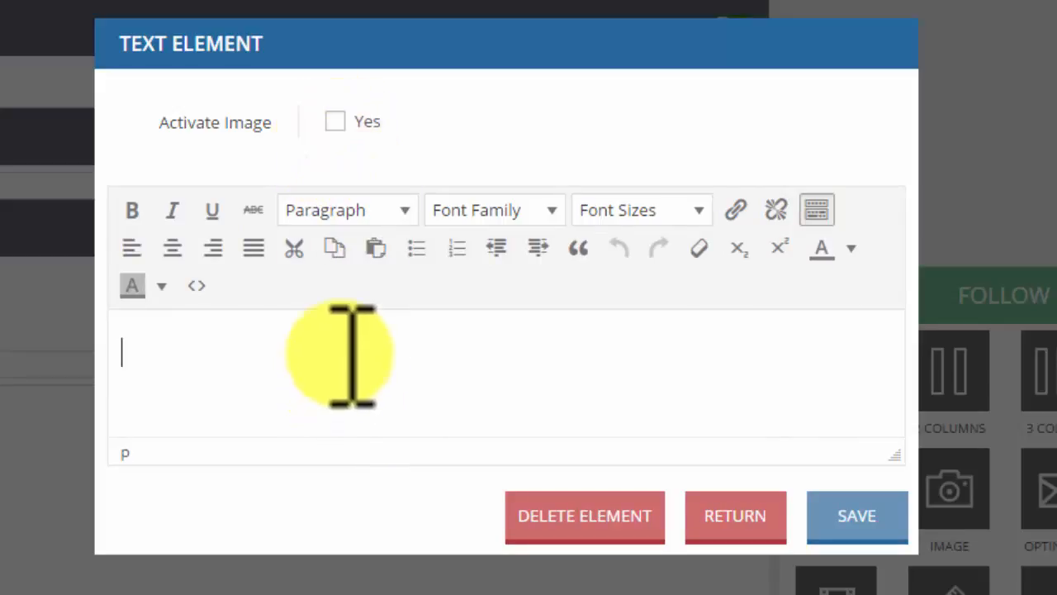
Try the text element's image option, switch it back off and leave the element's settings
{"action": "left_click", "coordinate": [336, 123]}
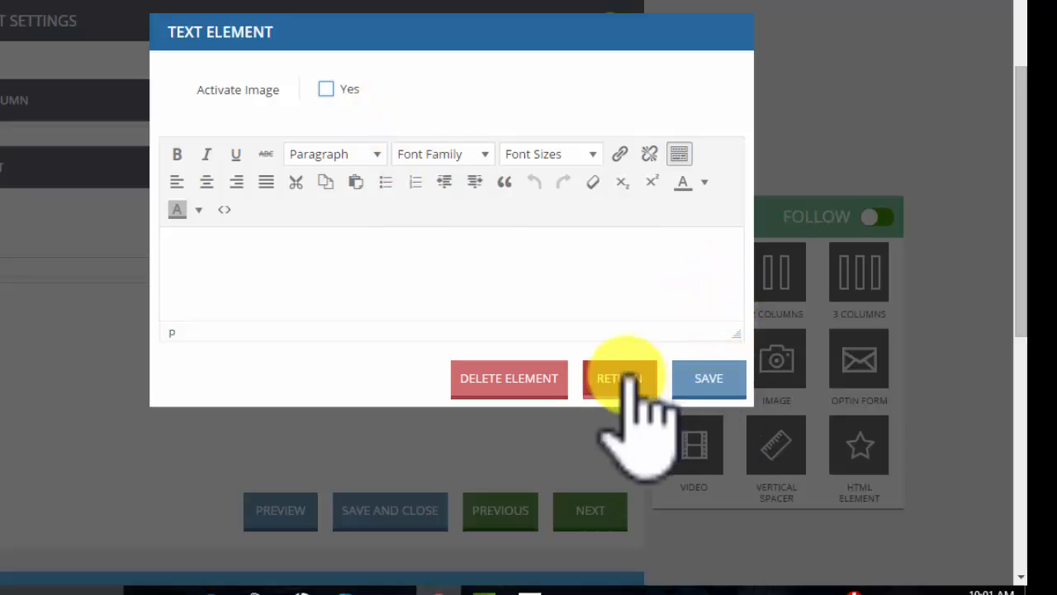
{"action": "left_click", "coordinate": [324, 88]}
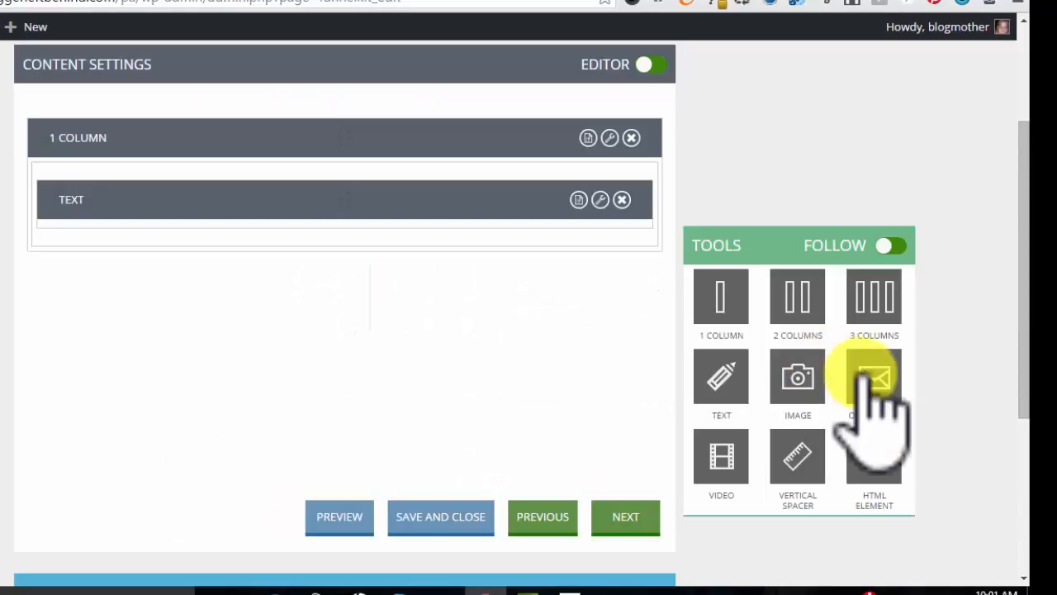
Add an image element below the text element in the one-column row and save its default settings
{"action": "left_click_drag", "start_coordinate": [814, 388], "coordinate": [321, 278]}
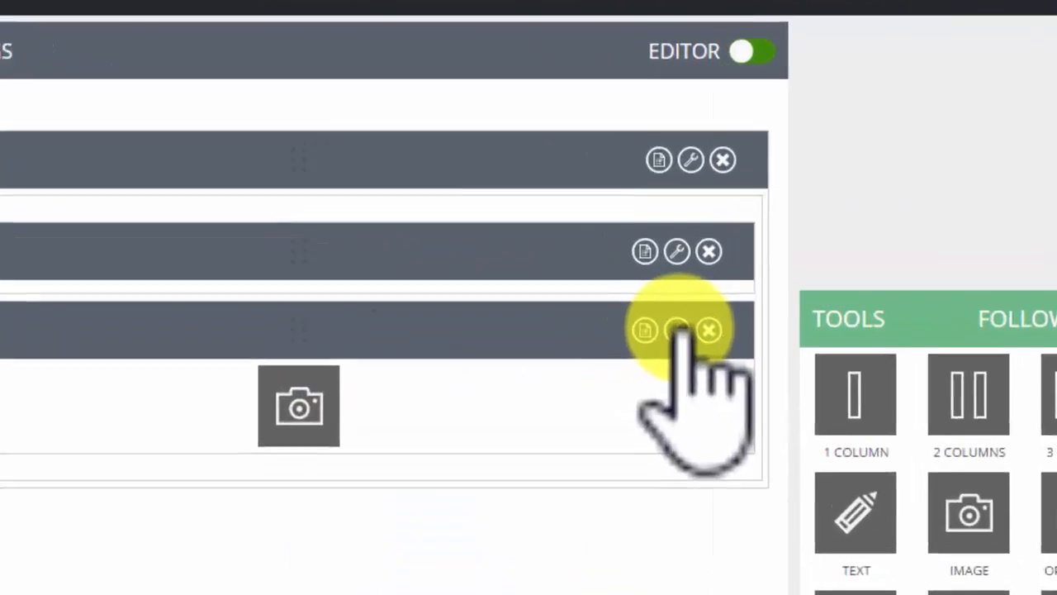
{"action": "left_click", "coordinate": [676, 330]}
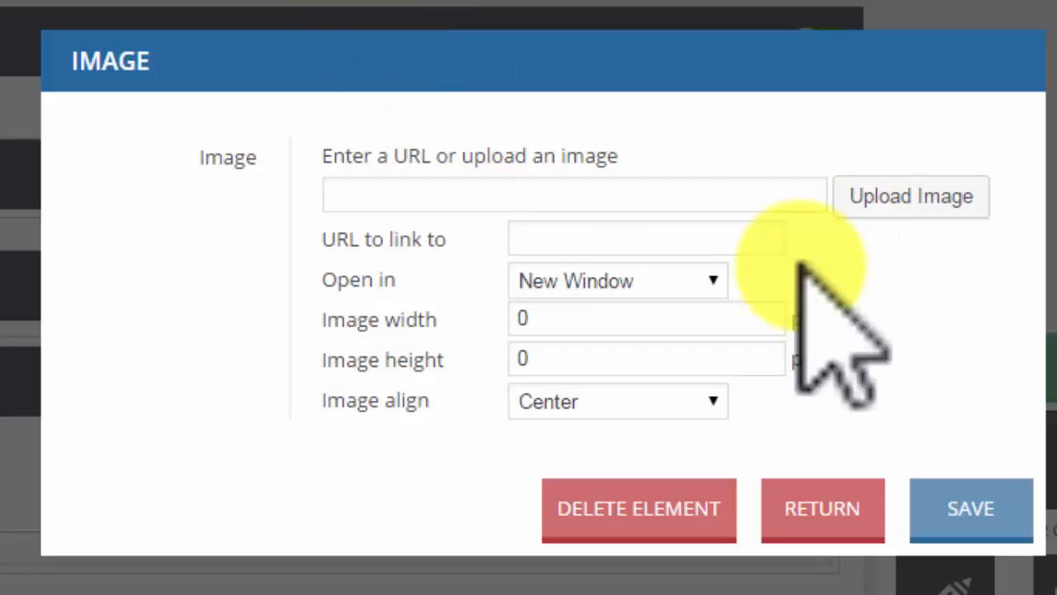
{"action": "left_click", "coordinate": [971, 508]}
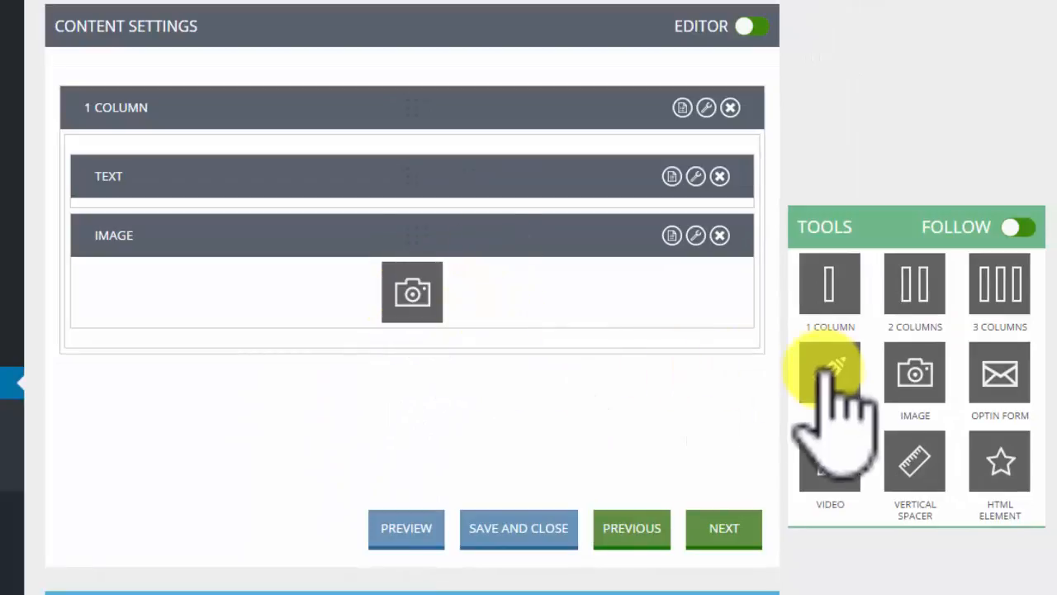
Reopen the text element, show its built-in image options, hide them again and save the element
{"action": "left_click", "coordinate": [695, 176]}
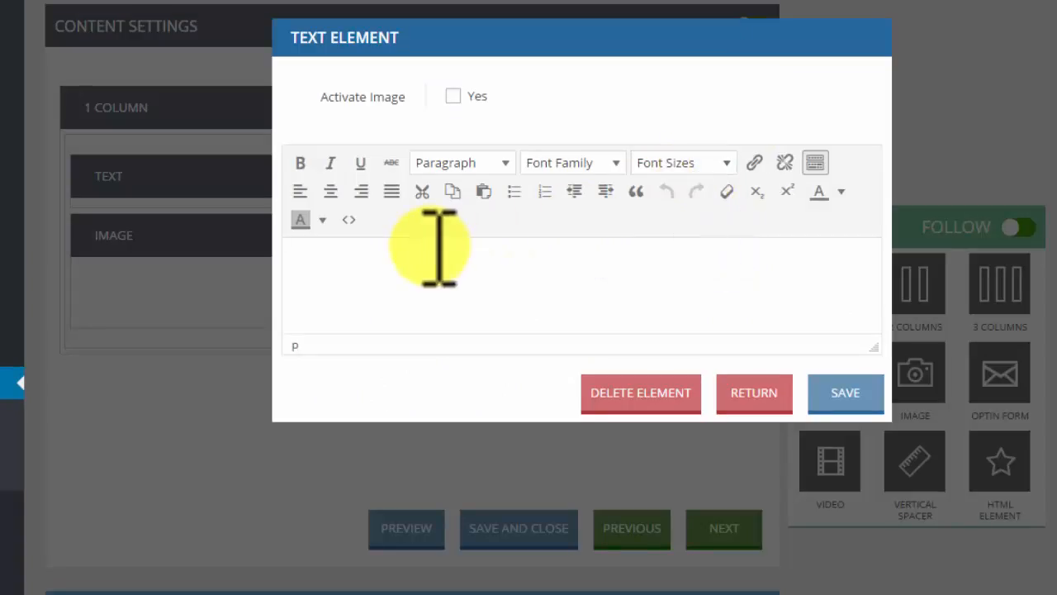
{"action": "left_click", "coordinate": [455, 95]}
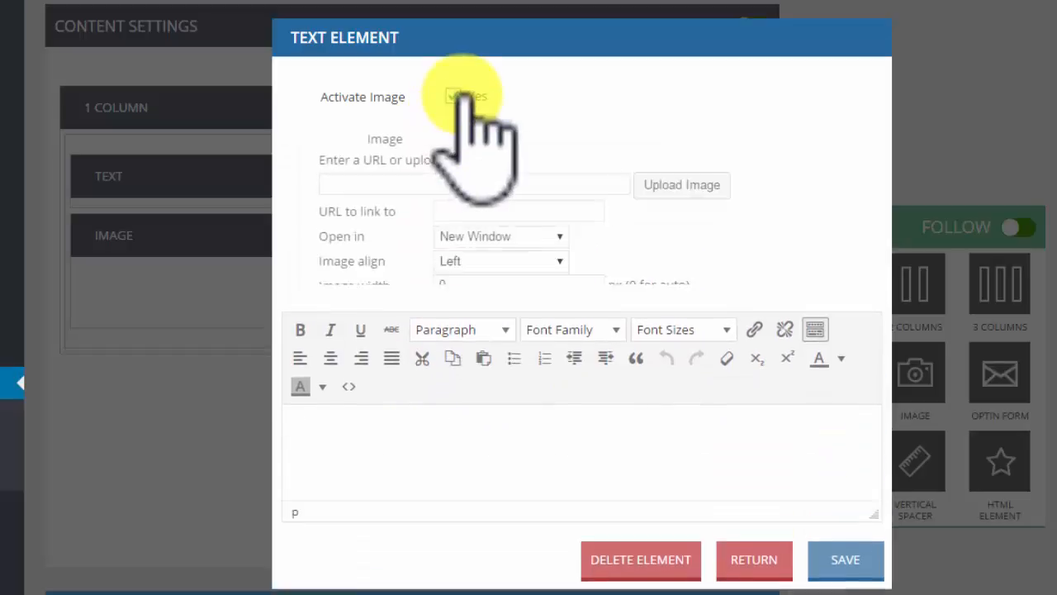
{"action": "left_click", "coordinate": [457, 96]}
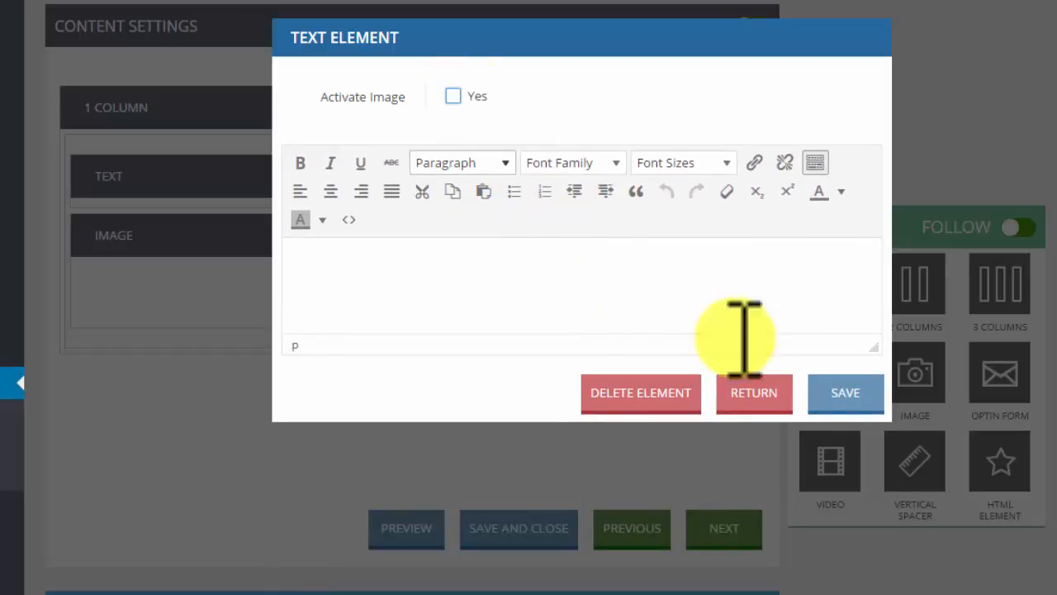
{"action": "left_click", "coordinate": [834, 387]}
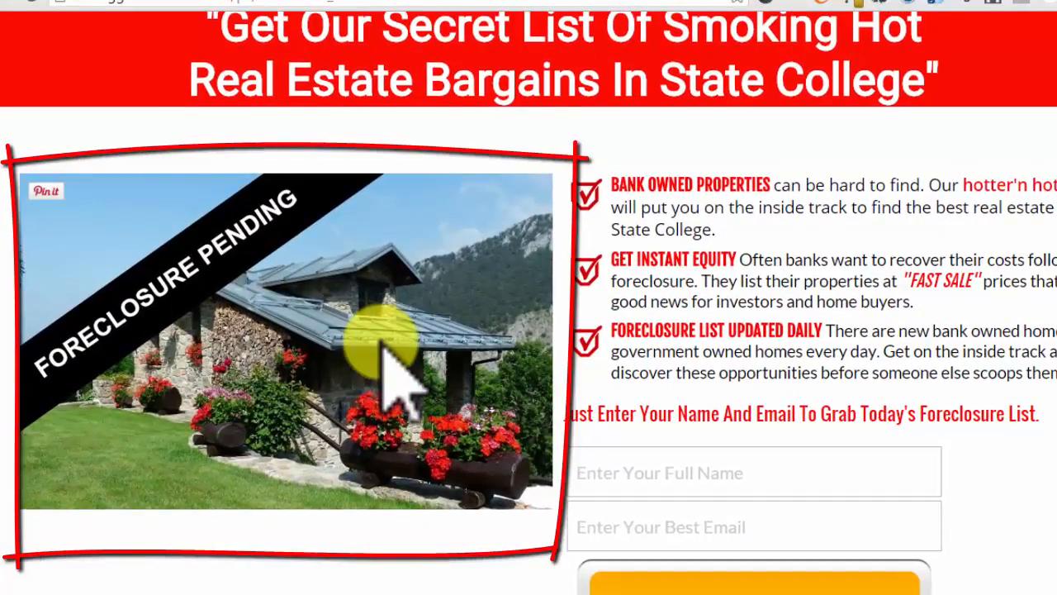
Compare the foreclosure example page's large image and checkmark bullet text with the wizard's content settings
{"action": "left_click", "coordinate": [430, 0]}
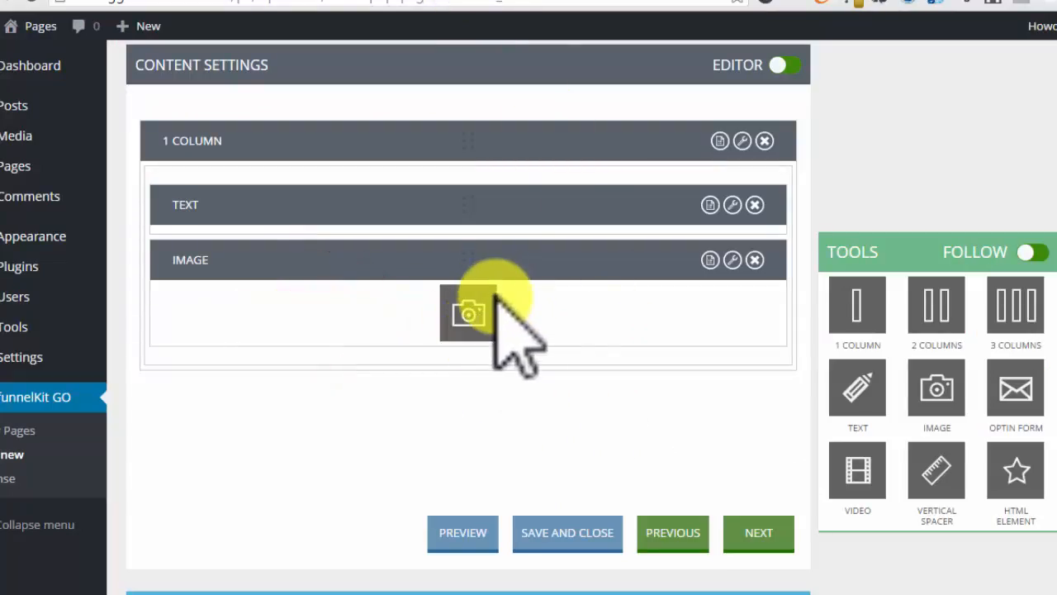
{"action": "left_click", "coordinate": [536, 2]}
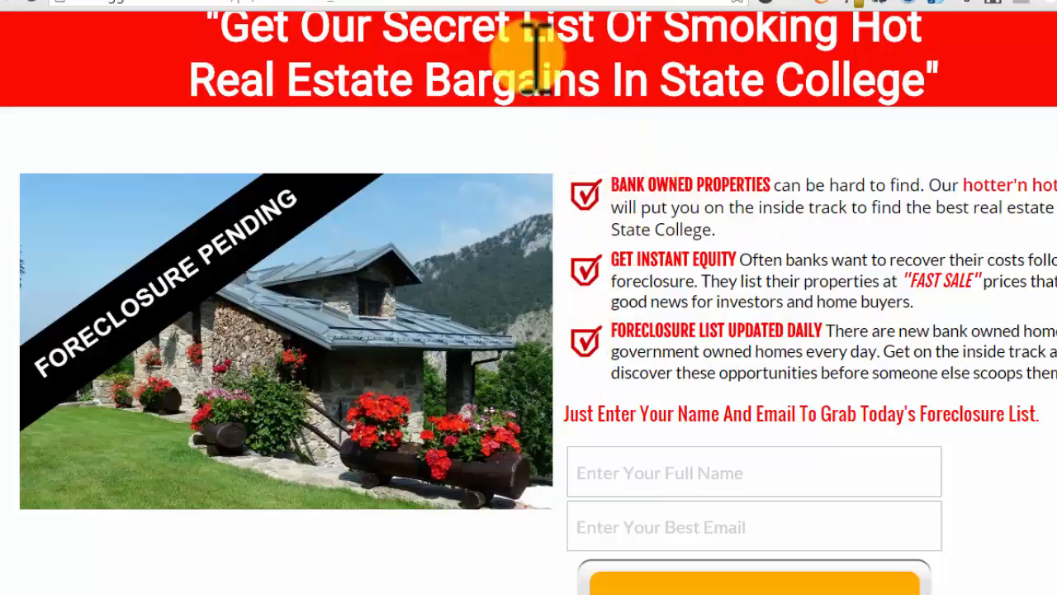
{"action": "left_click", "coordinate": [438, 0]}
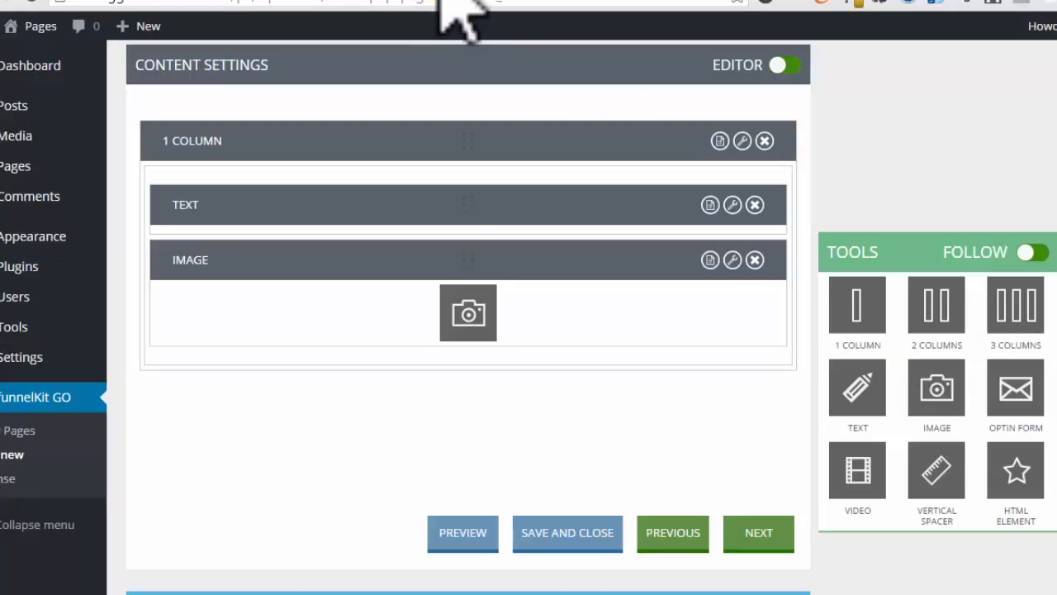
Activate the image in the text element, choose checkmark38_48.png from the media library and save the element
{"action": "left_click", "coordinate": [732, 205]}
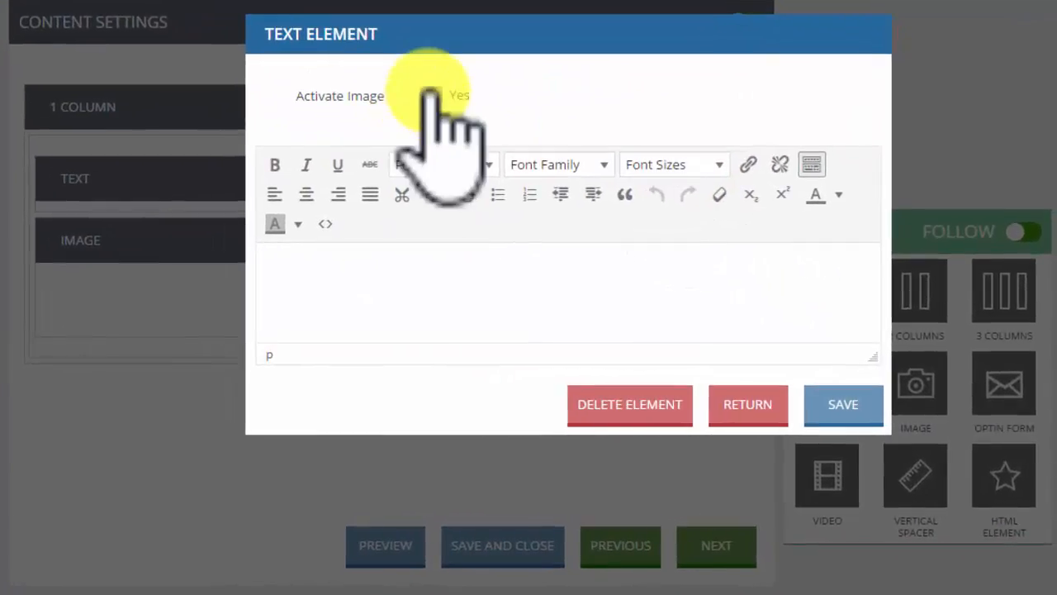
{"action": "left_click", "coordinate": [502, 130]}
{"action": "left_click", "coordinate": [780, 332]}
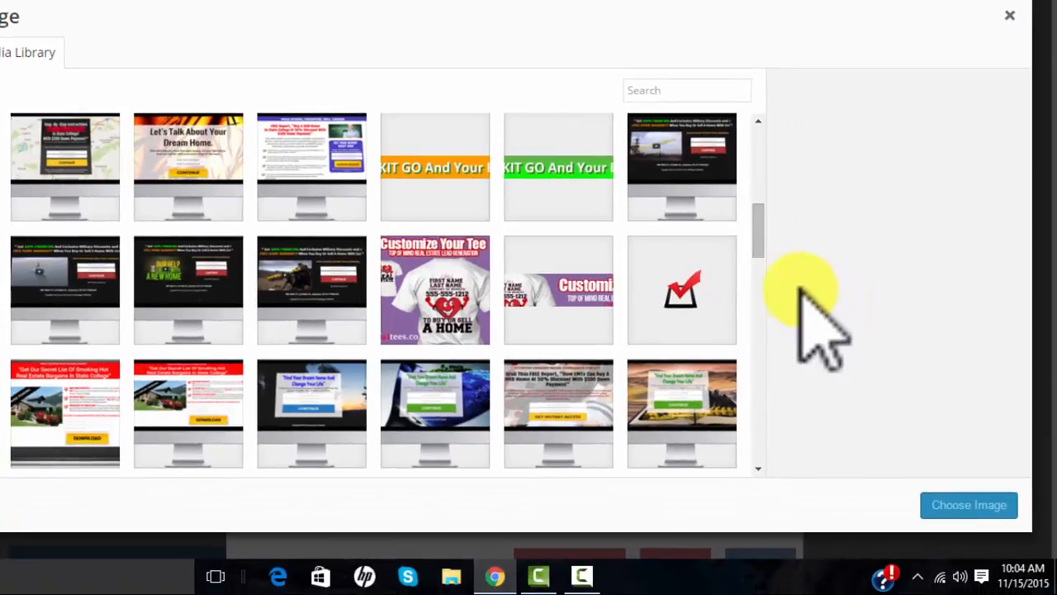
{"action": "left_click", "coordinate": [1010, 15]}
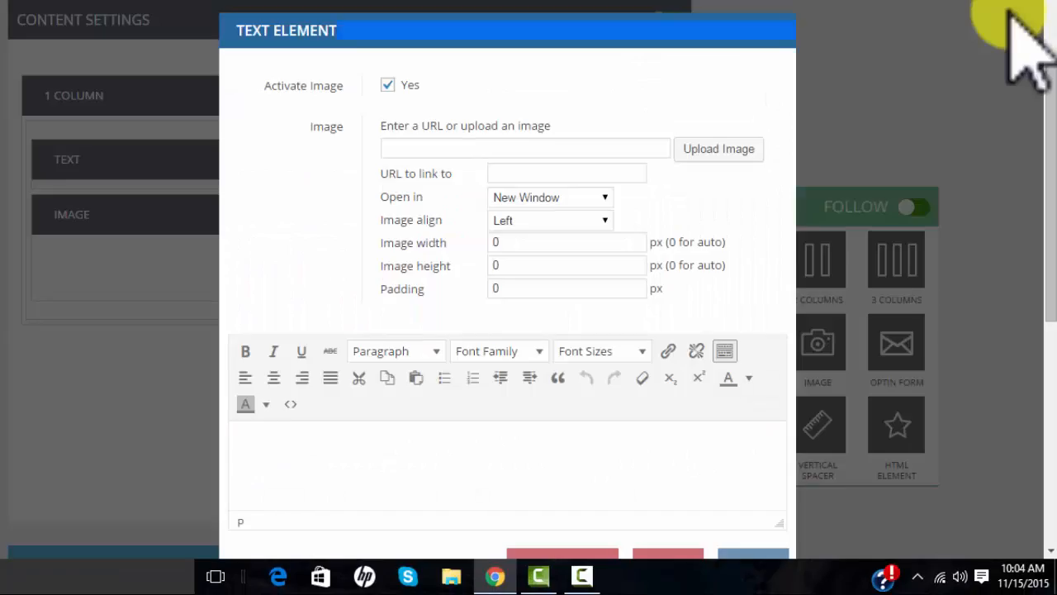
{"action": "left_click", "coordinate": [742, 147]}
{"action": "left_click", "coordinate": [684, 285]}
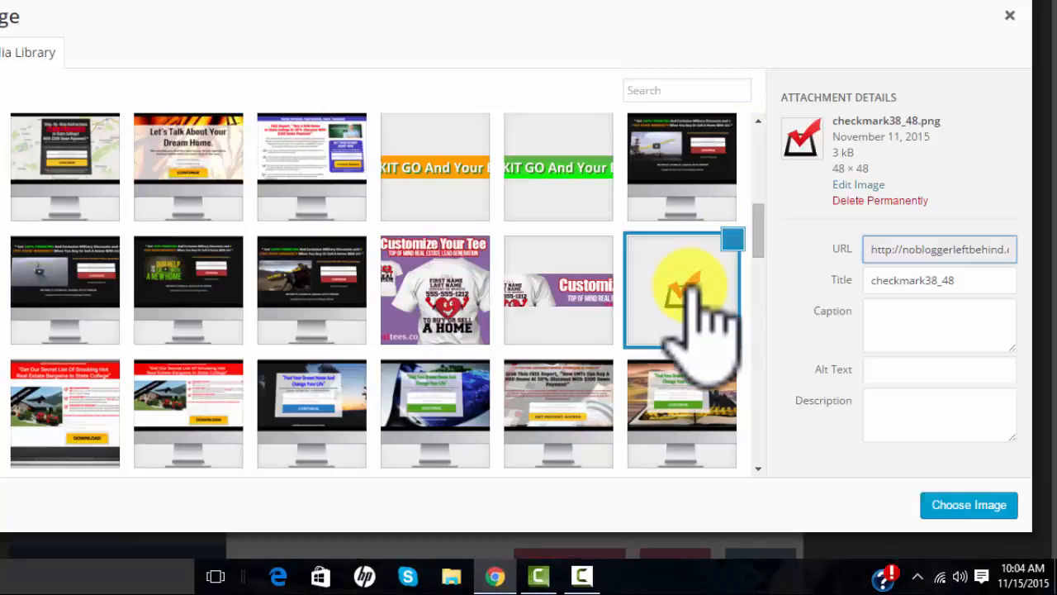
{"action": "left_click", "coordinate": [971, 505]}
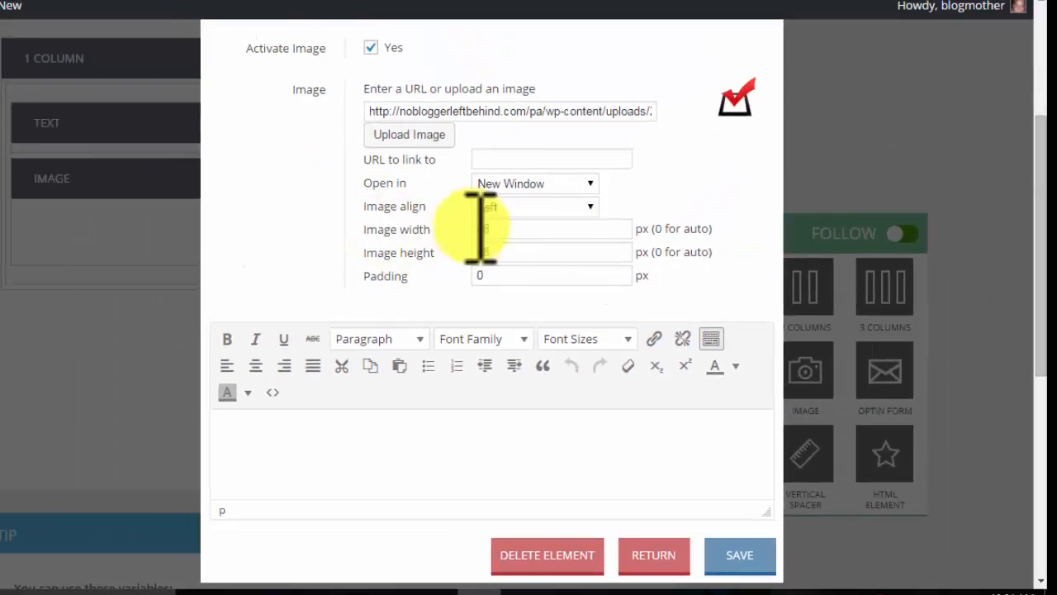
{"action": "left_click", "coordinate": [749, 554]}
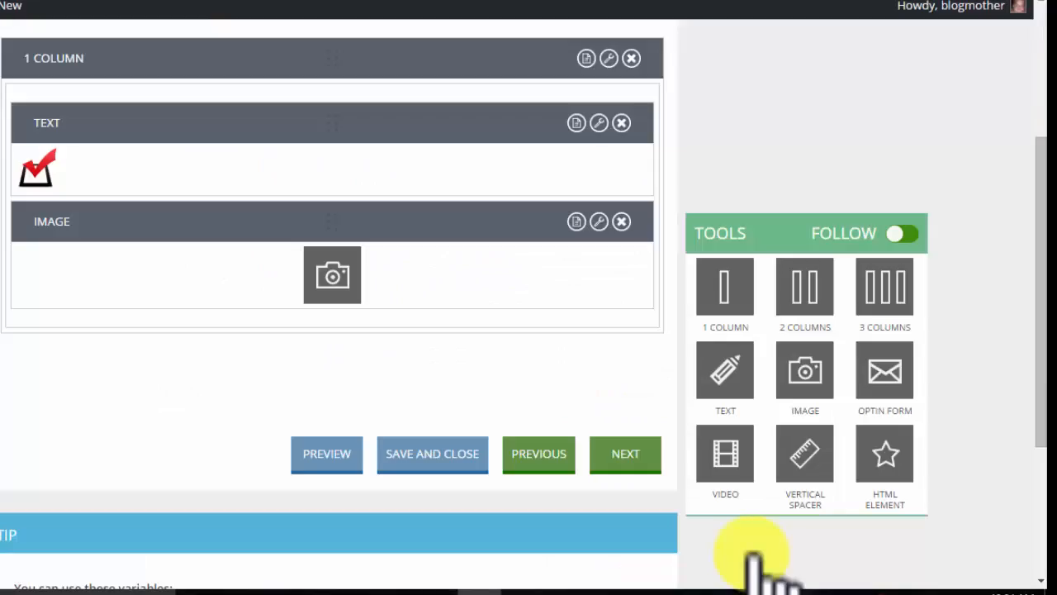
Enter "insert text ,,," as the text element's content and save it
{"action": "left_click", "coordinate": [599, 122]}
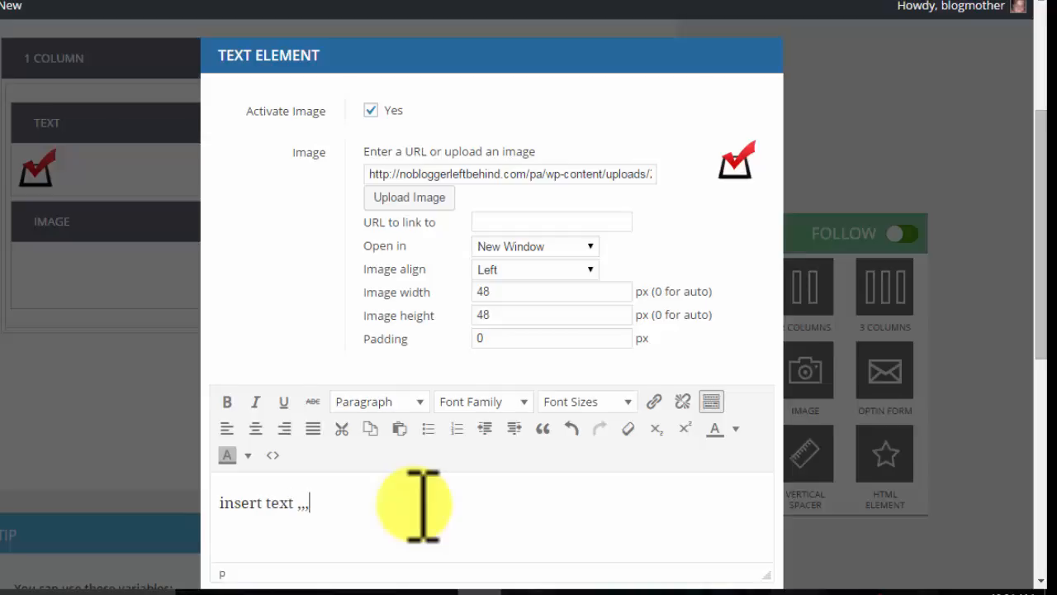
{"action": "left_click_drag", "start_coordinate": [1041, 302], "coordinate": [779, 436]}
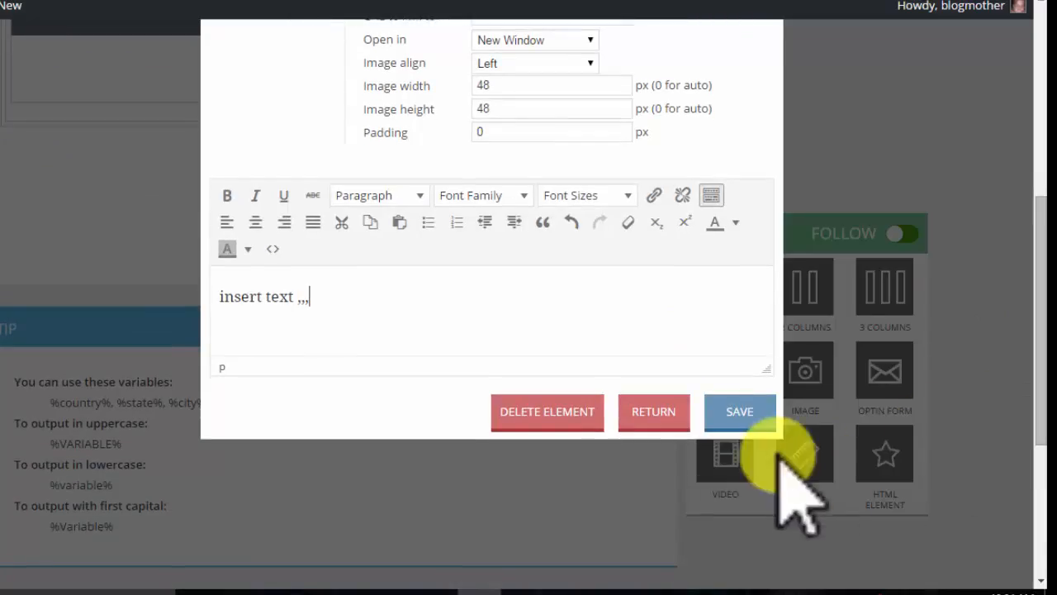
{"action": "left_click", "coordinate": [741, 413]}
{"action": "left_click_drag", "start_coordinate": [1041, 285], "coordinate": [1042, 220]}
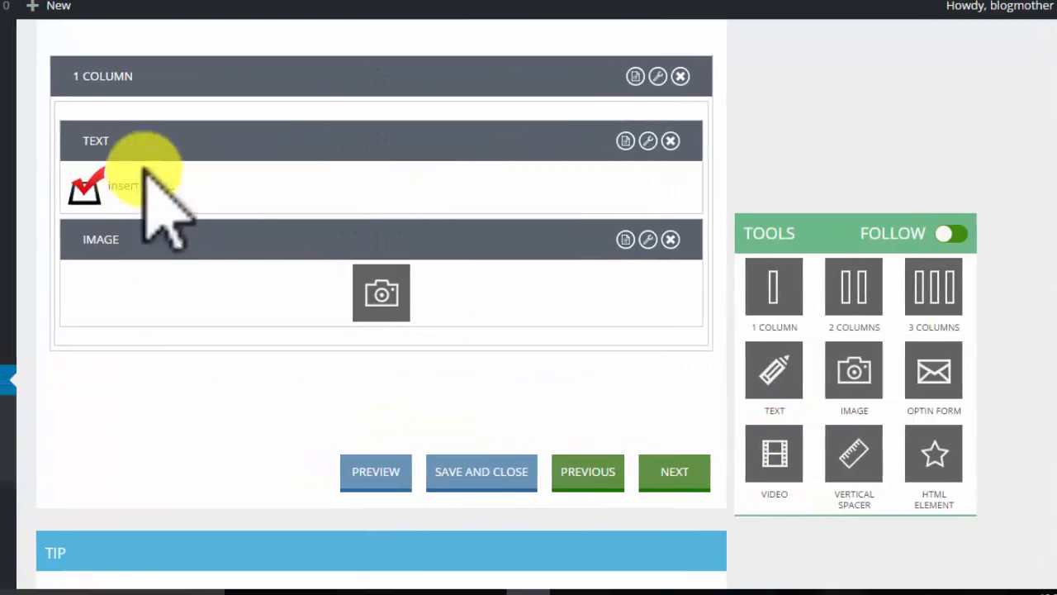
Change the text element's content to "insert text ..", keep its image aligned left and save it
{"action": "left_click", "coordinate": [648, 142]}
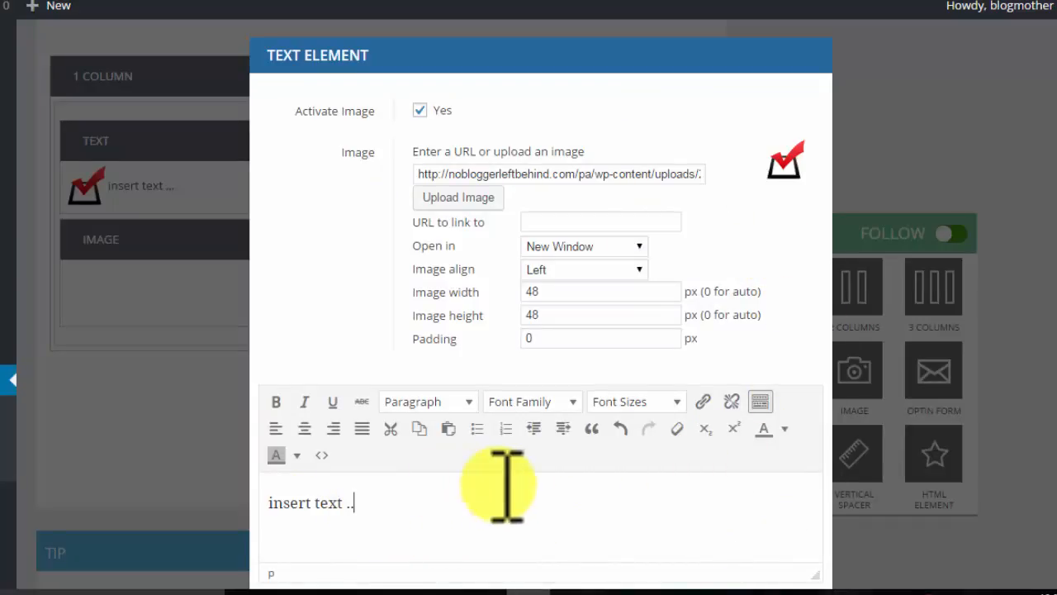
{"action": "scroll", "coordinate": [1038, 283], "scroll_direction": "down", "scroll_amount": 3}
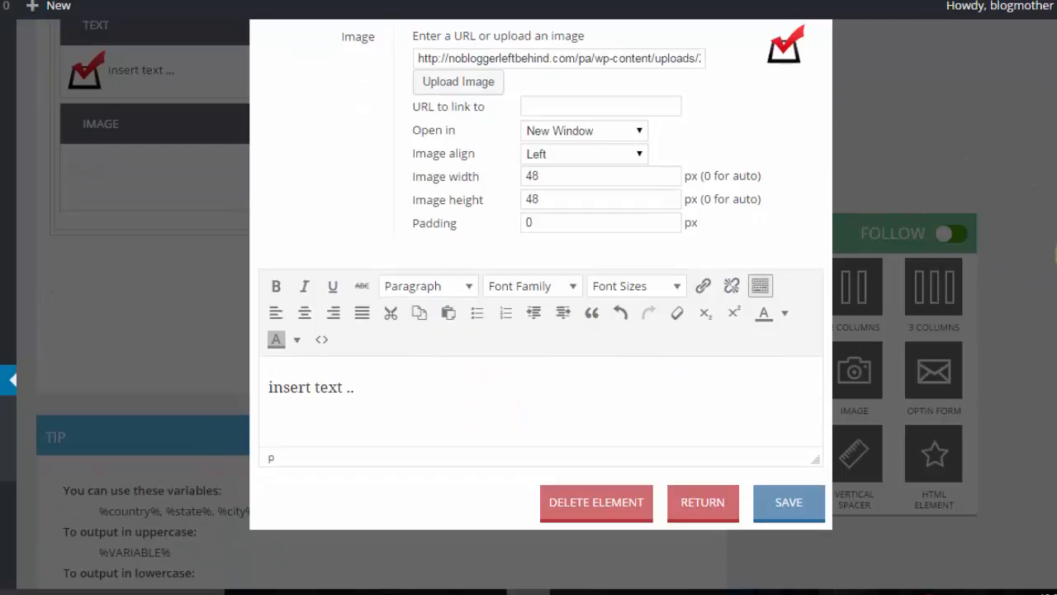
{"action": "scroll", "coordinate": [1055, 248], "scroll_direction": "up", "scroll_amount": 3}
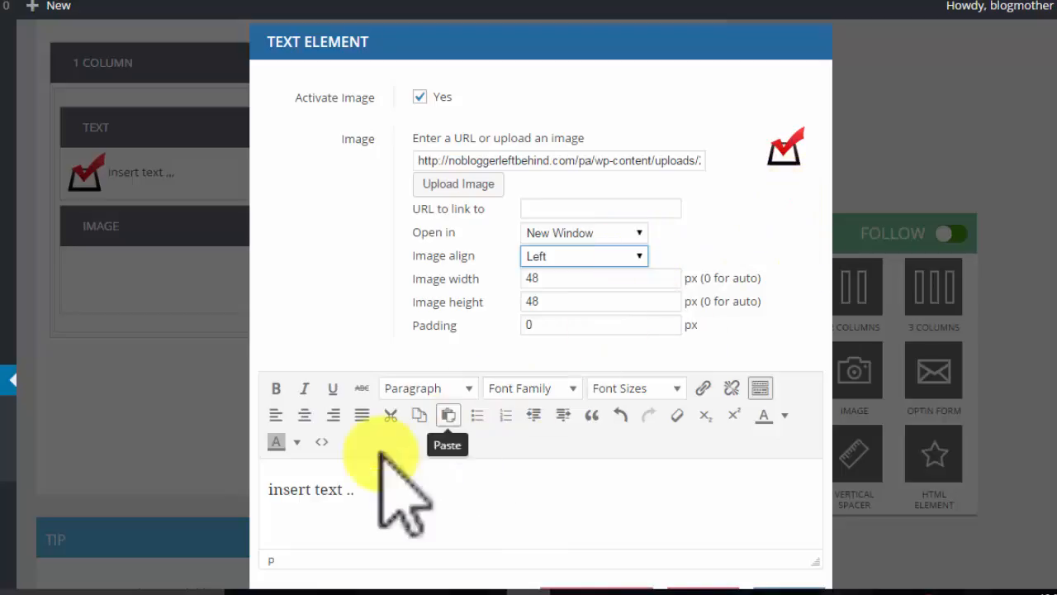
{"action": "scroll", "coordinate": [541, 306], "scroll_direction": "down", "scroll_amount": 3}
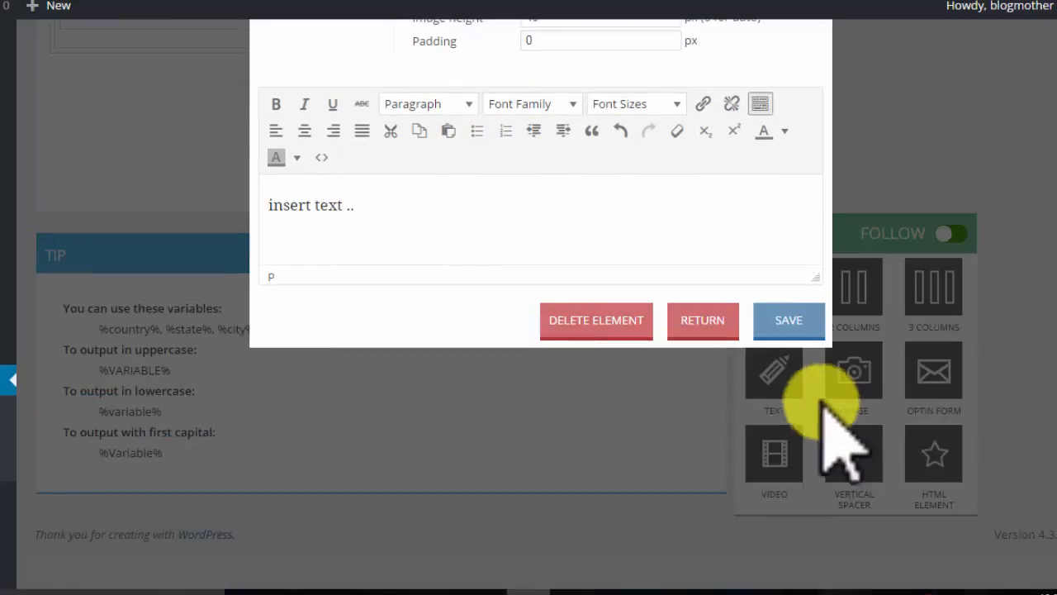
{"action": "left_click", "coordinate": [806, 320]}
{"action": "scroll", "coordinate": [1056, 262], "scroll_direction": "up", "scroll_amount": 3}
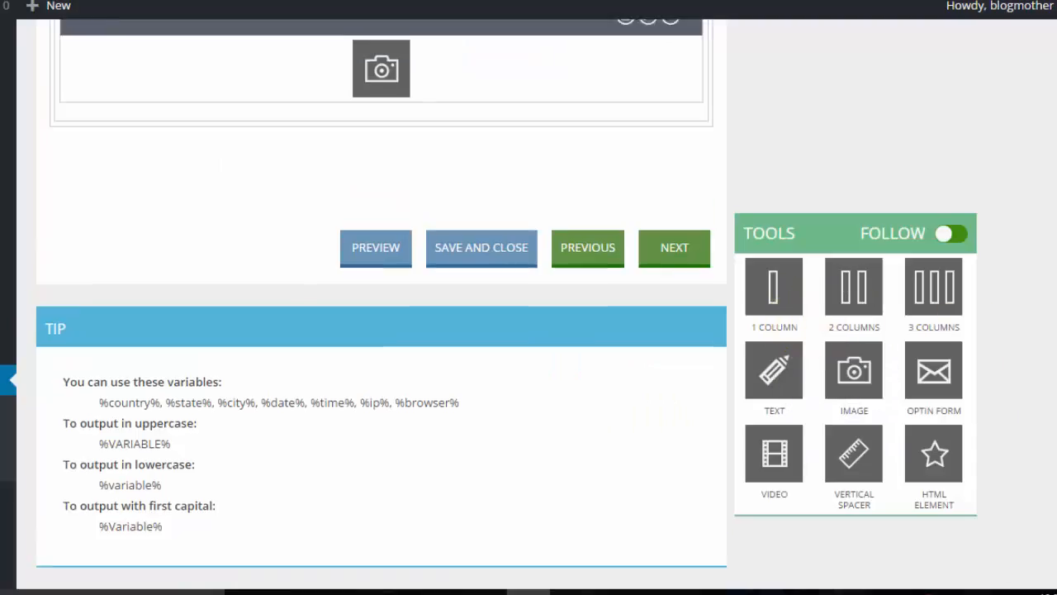
{"action": "scroll", "coordinate": [1056, 262], "scroll_direction": "up", "scroll_amount": 3}
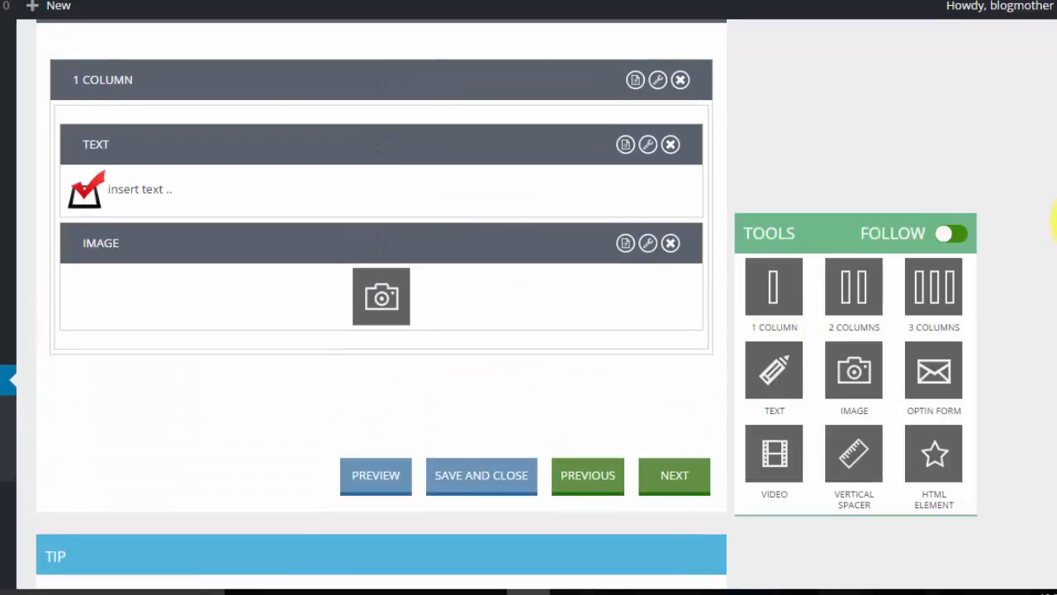
Add an optin form element below the image element and save it with centered form alignment
{"action": "scroll", "coordinate": [1056, 198], "scroll_direction": "down", "scroll_amount": 1}
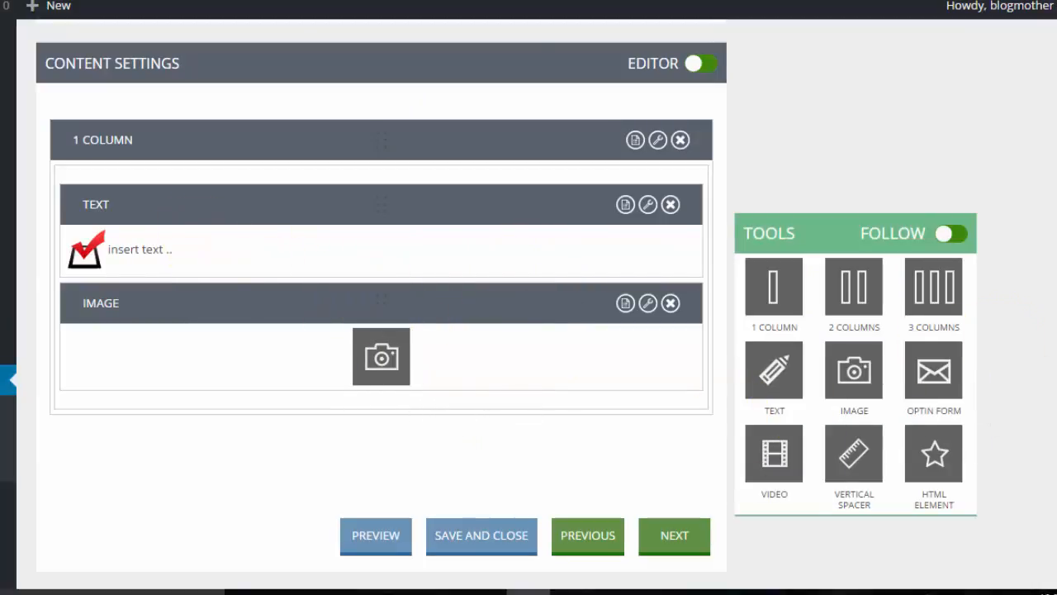
{"action": "scroll", "coordinate": [380, 306], "scroll_direction": "down", "scroll_amount": 2}
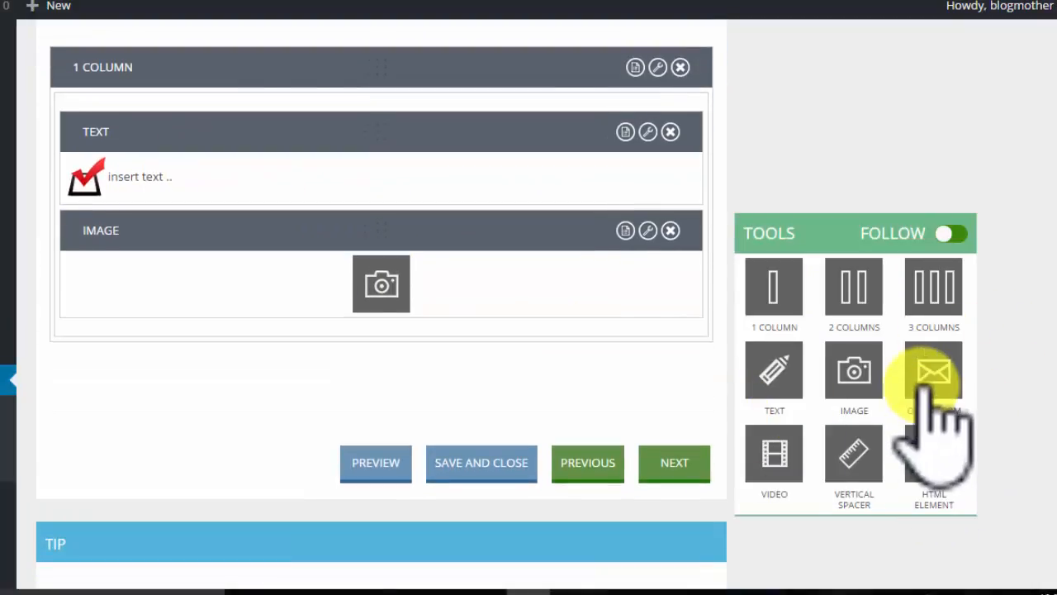
{"action": "left_click_drag", "start_coordinate": [933, 370], "coordinate": [484, 354]}
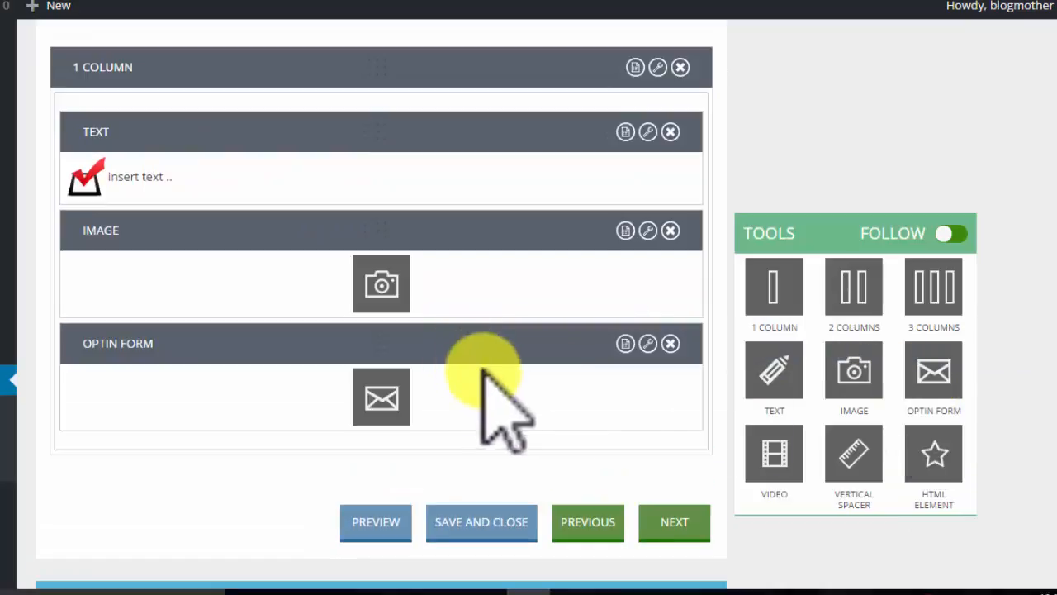
{"action": "left_click", "coordinate": [648, 343]}
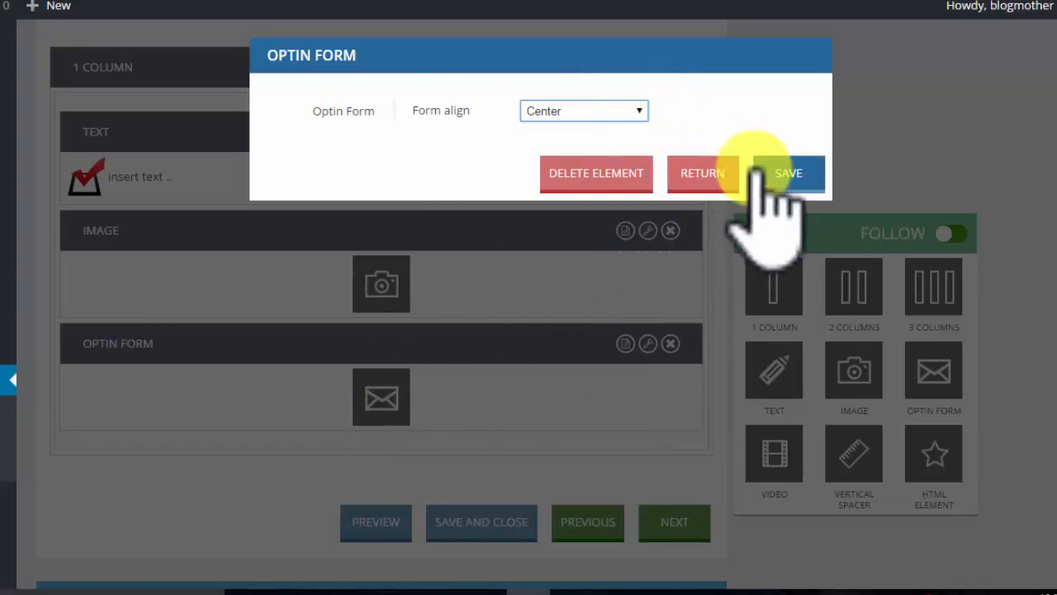
{"action": "left_click", "coordinate": [786, 172]}
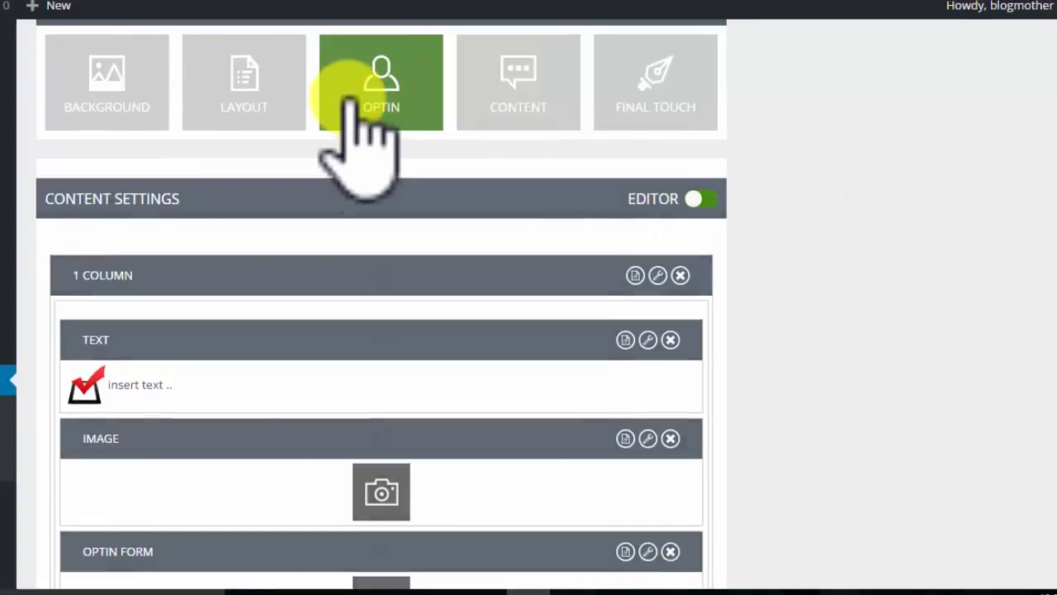
Open the page wizard's optin settings and enable custom styles for the form
{"action": "left_click", "coordinate": [351, 95]}
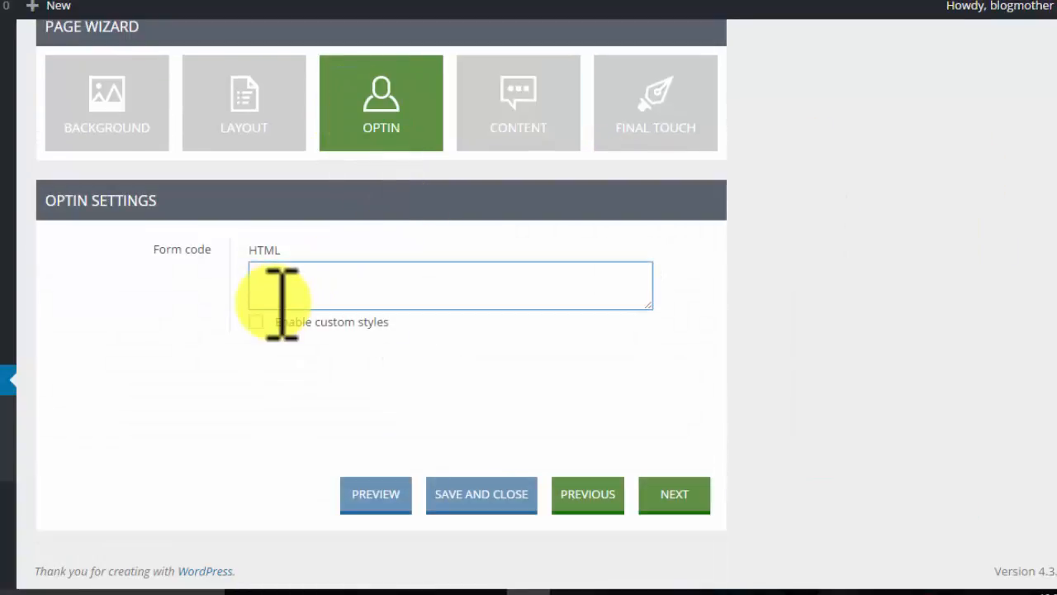
{"action": "left_click", "coordinate": [256, 322]}
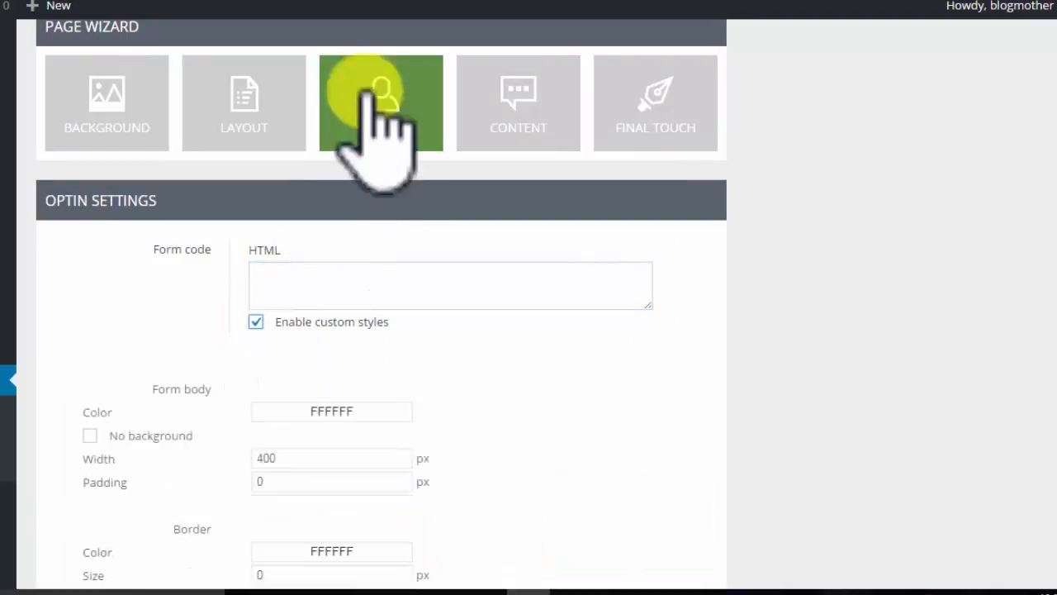
{"action": "scroll", "coordinate": [505, 213], "scroll_direction": "down", "scroll_amount": 1}
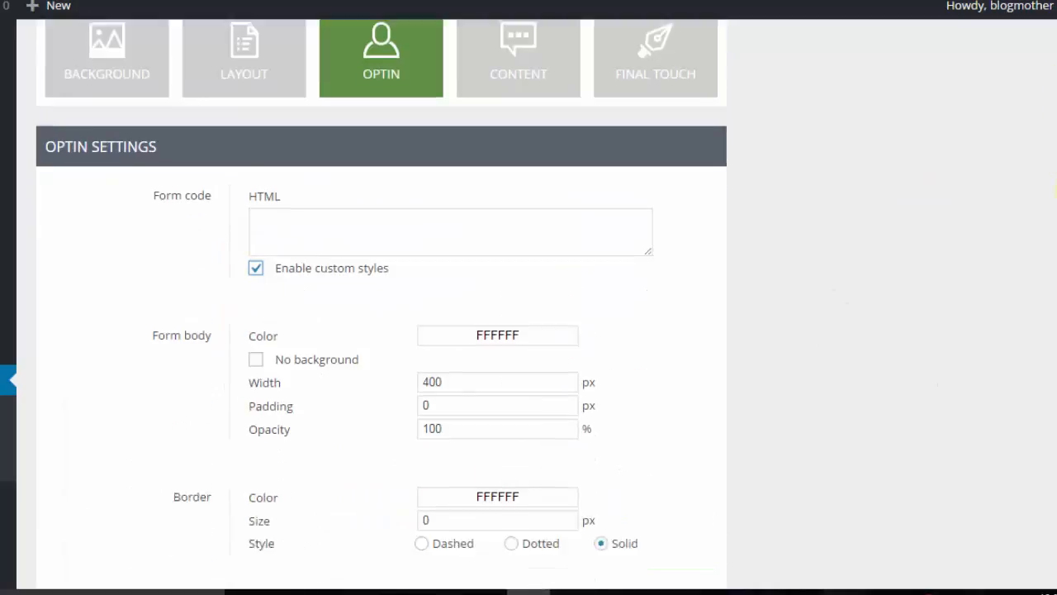
Return to the page wizard's content settings and add a video element below the one-column row
{"action": "scroll", "coordinate": [505, 213], "scroll_direction": "up", "scroll_amount": 2}
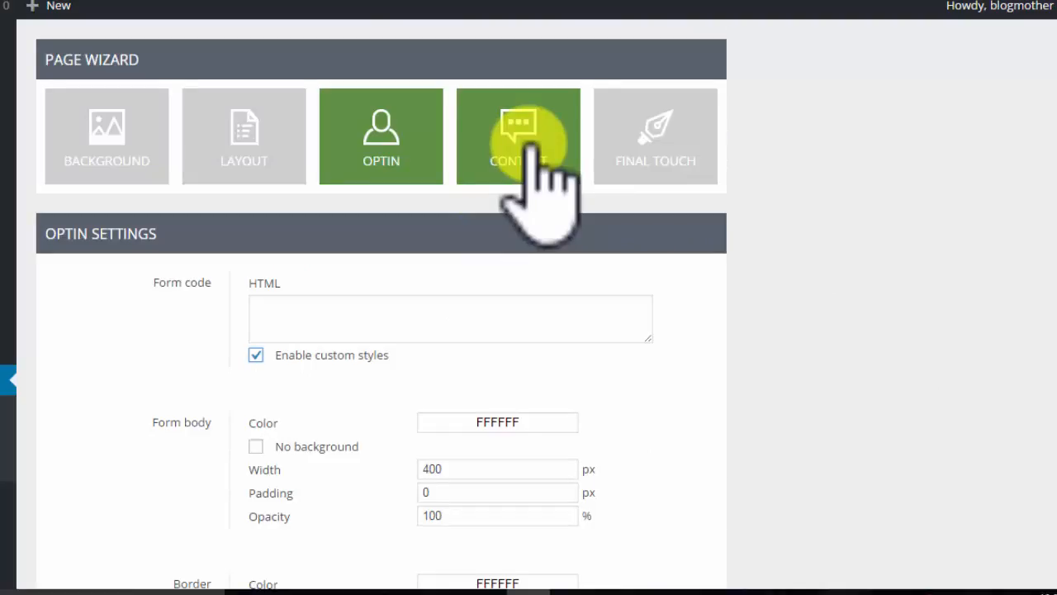
{"action": "left_click", "coordinate": [542, 157]}
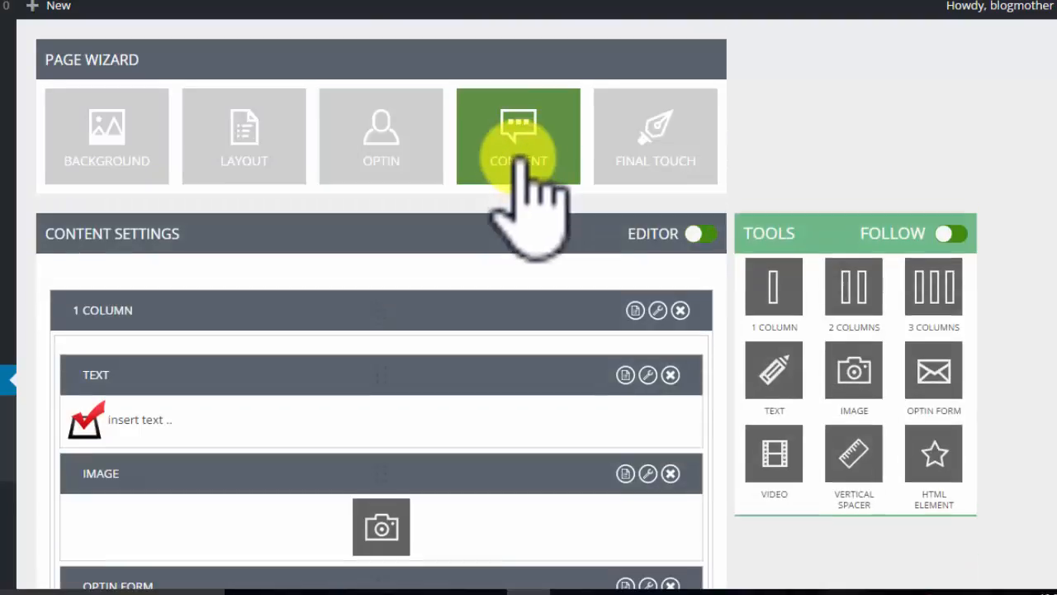
{"action": "left_click_drag", "start_coordinate": [1056, 271], "coordinate": [1056, 387]}
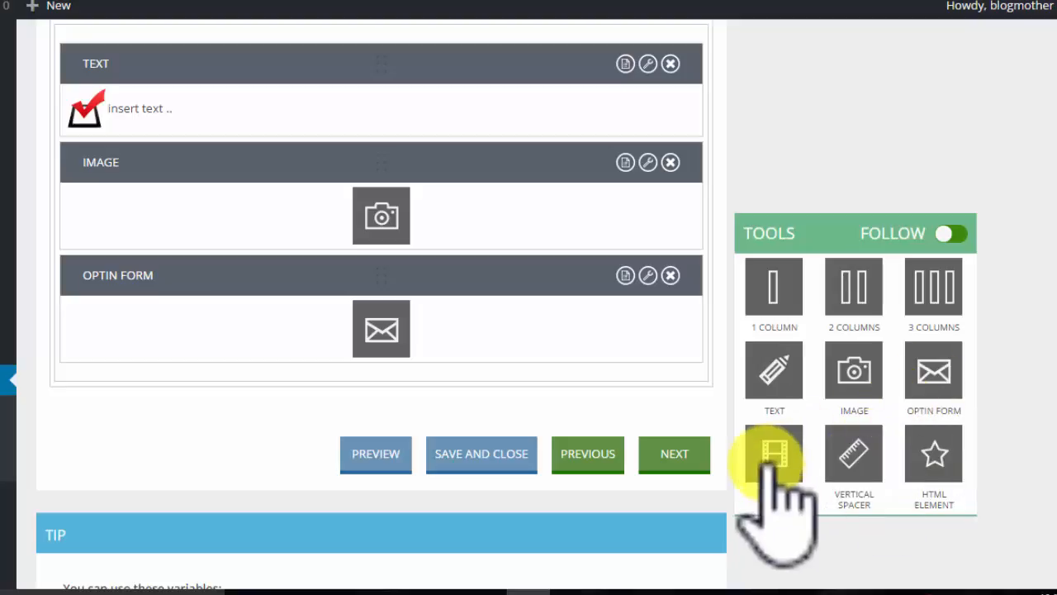
{"action": "left_click_drag", "start_coordinate": [775, 454], "coordinate": [481, 417]}
{"action": "scroll", "coordinate": [529, 285], "scroll_direction": "down", "scroll_amount": 2}
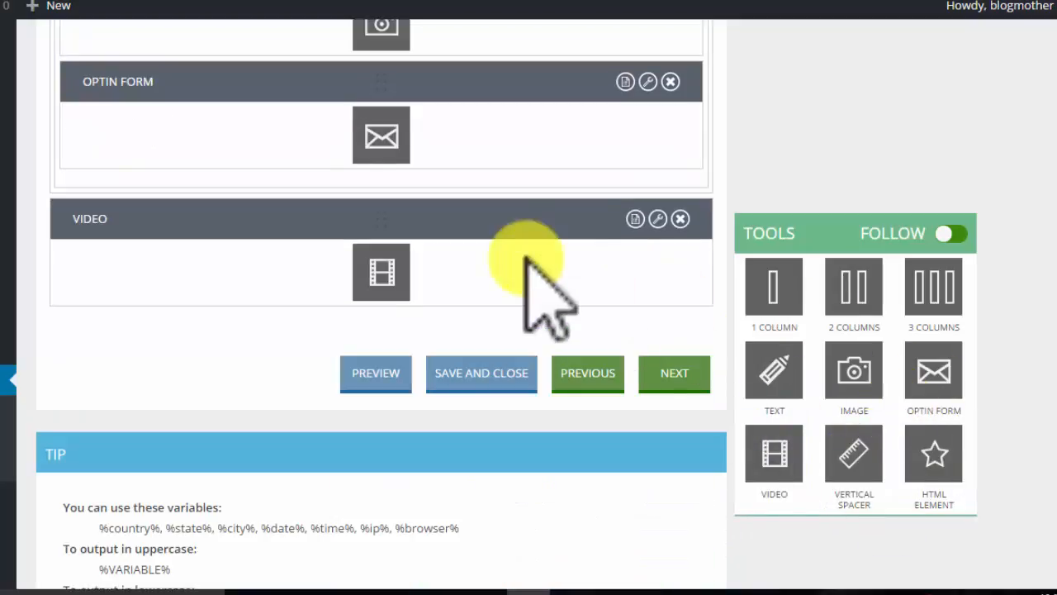
Compare the video element's YouTube and embed code options, then save it as a YouTube video with center alignment
{"action": "left_click", "coordinate": [657, 218]}
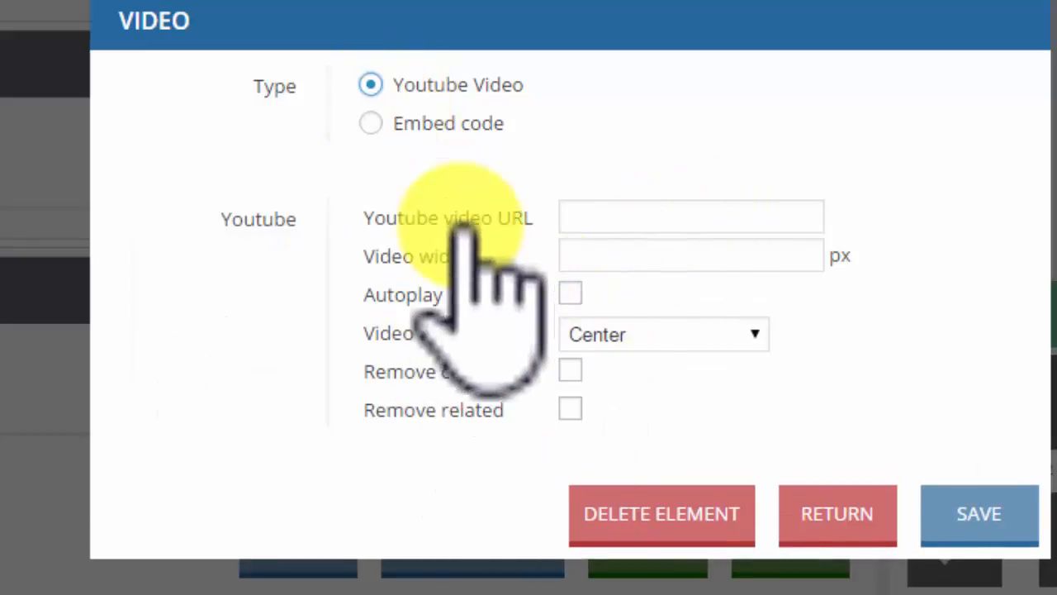
{"action": "left_click", "coordinate": [570, 293]}
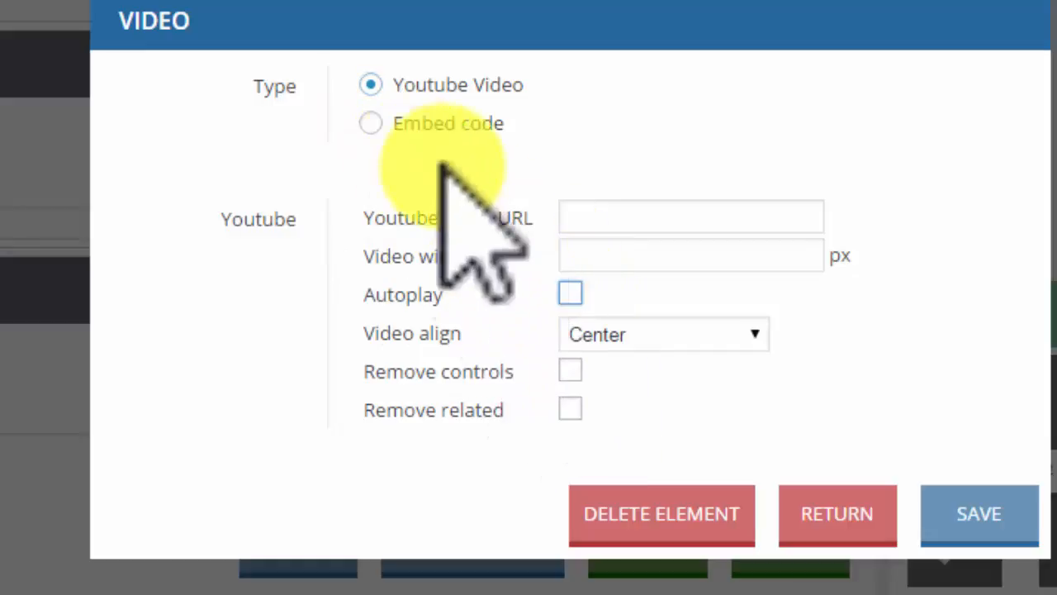
{"action": "left_click", "coordinate": [370, 124]}
{"action": "left_click", "coordinate": [378, 85]}
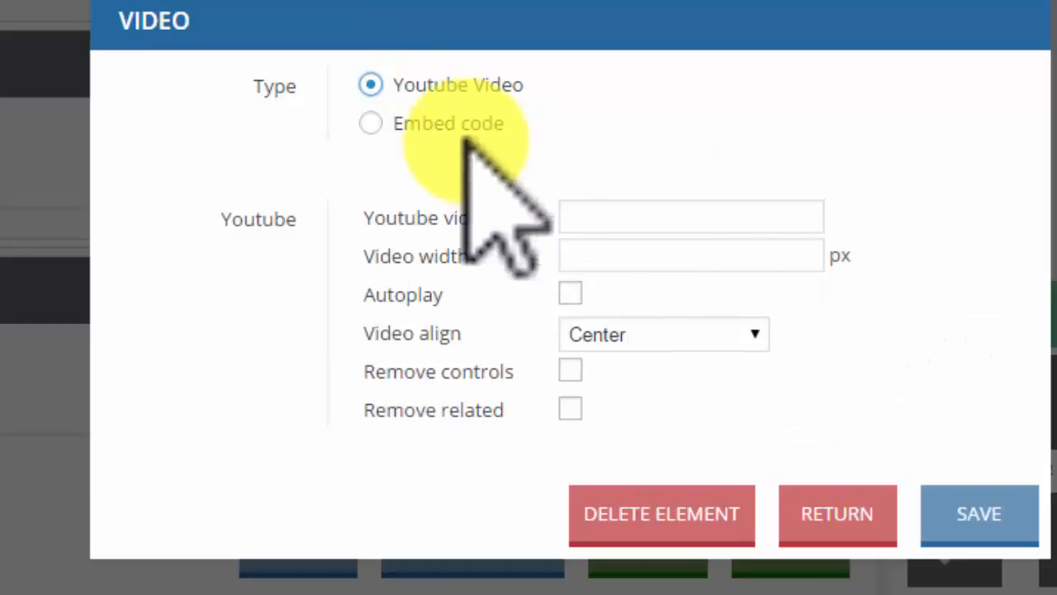
{"action": "left_click", "coordinate": [371, 122]}
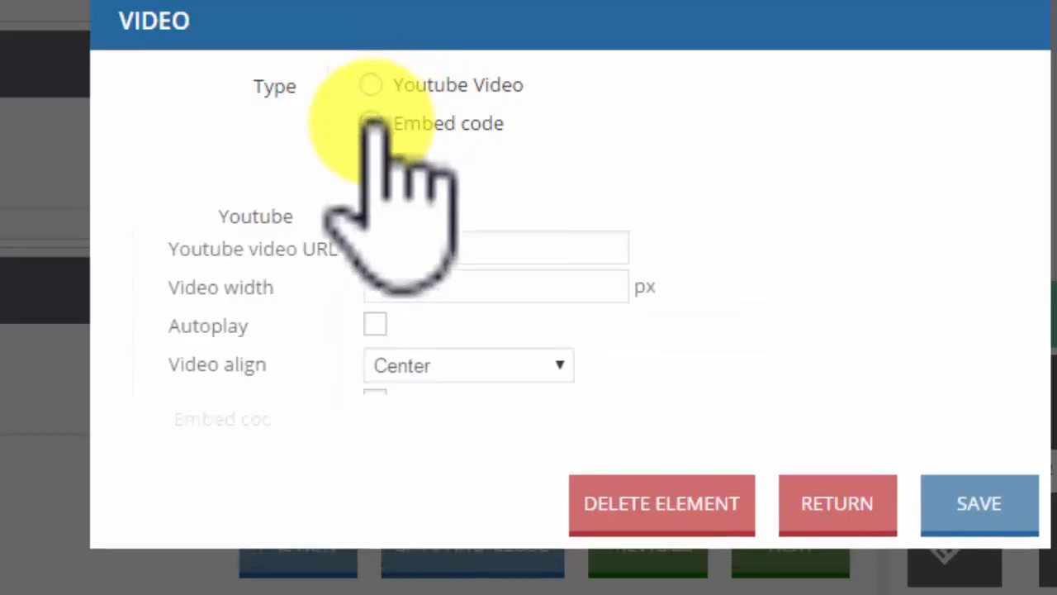
{"action": "left_click", "coordinate": [578, 268]}
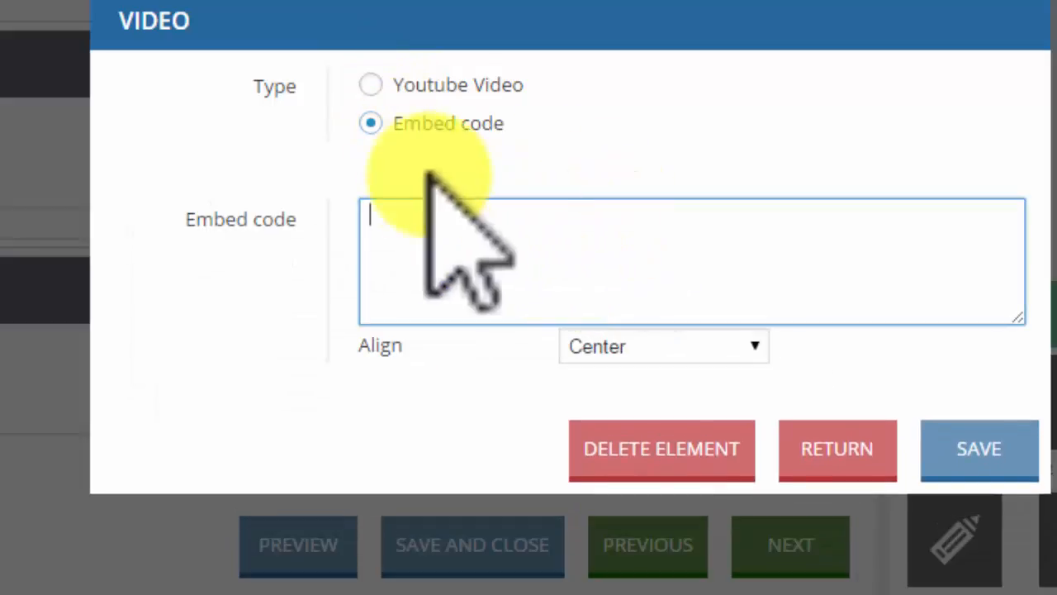
{"action": "left_click", "coordinate": [374, 87]}
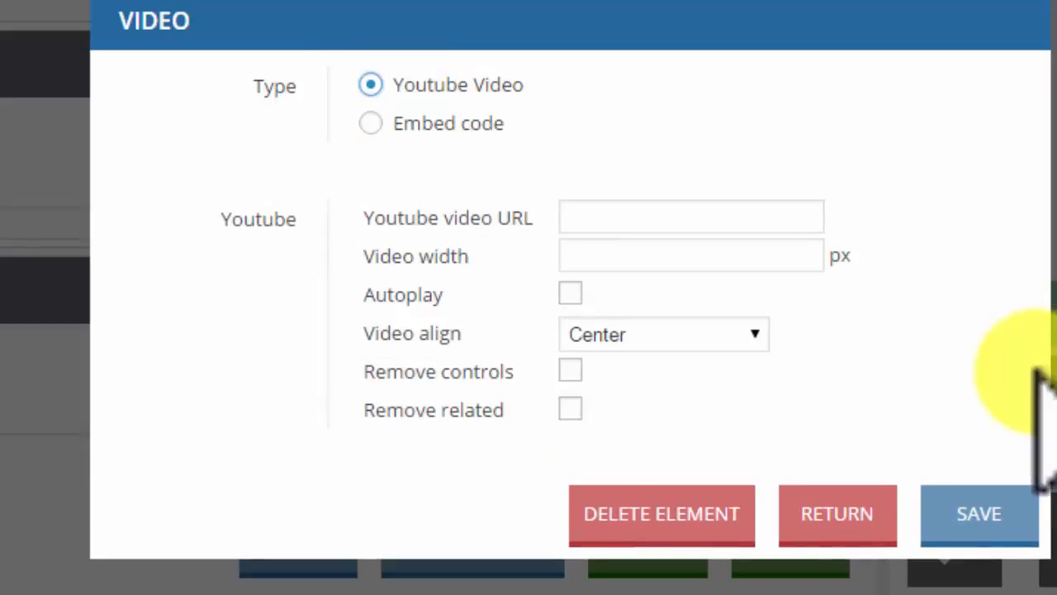
{"action": "left_click", "coordinate": [983, 516]}
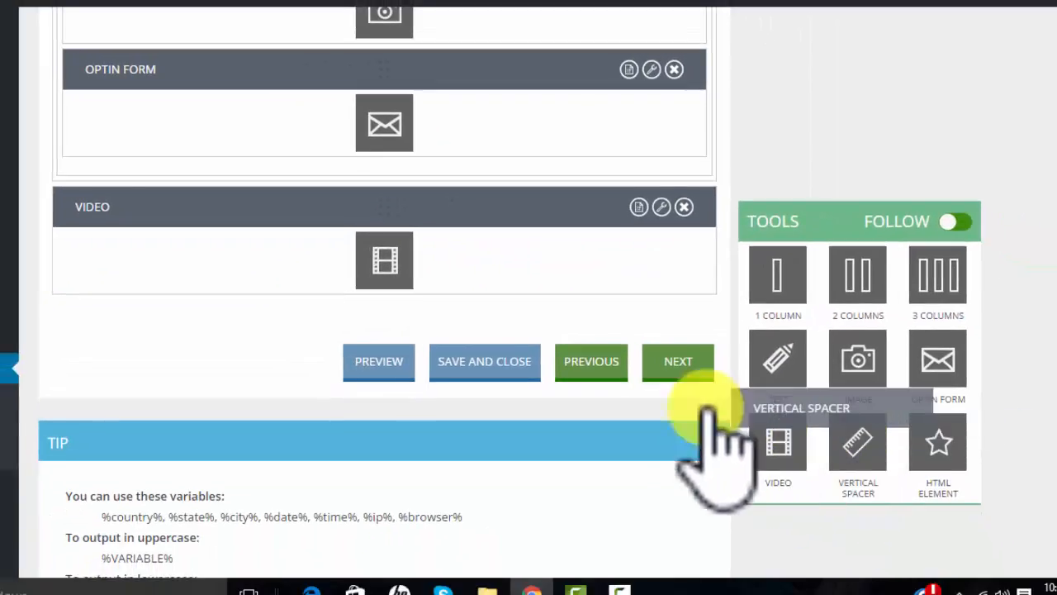
Add a vertical spacer above the video element, set its vertical space to 20 px and save it
{"action": "left_click_drag", "start_coordinate": [706, 409], "coordinate": [501, 219]}
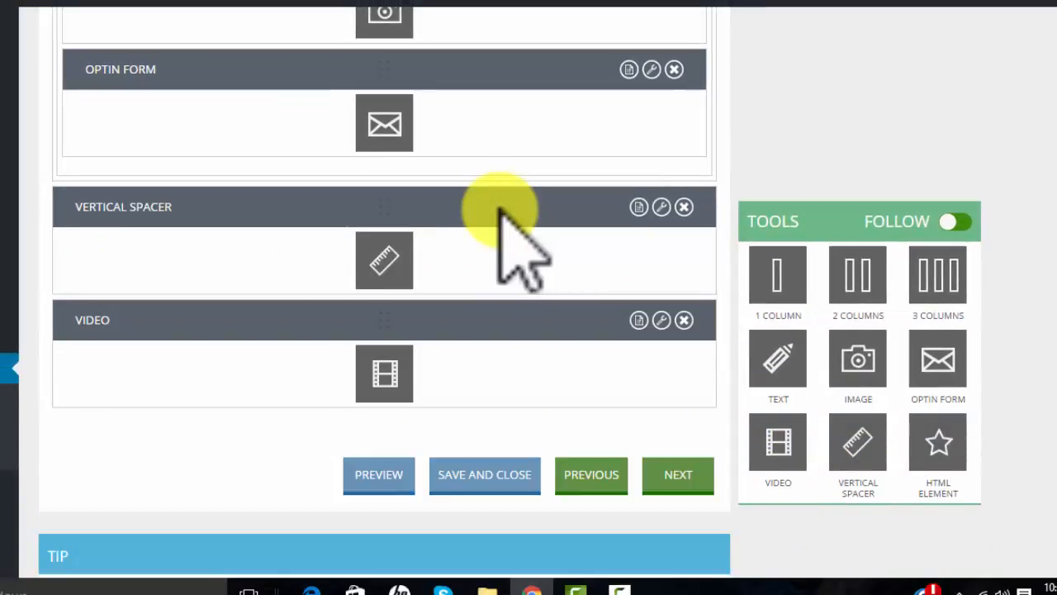
{"action": "left_click", "coordinate": [662, 207]}
{"action": "left_click", "coordinate": [427, 97]}
{"action": "key", "text": "BackSpace"}
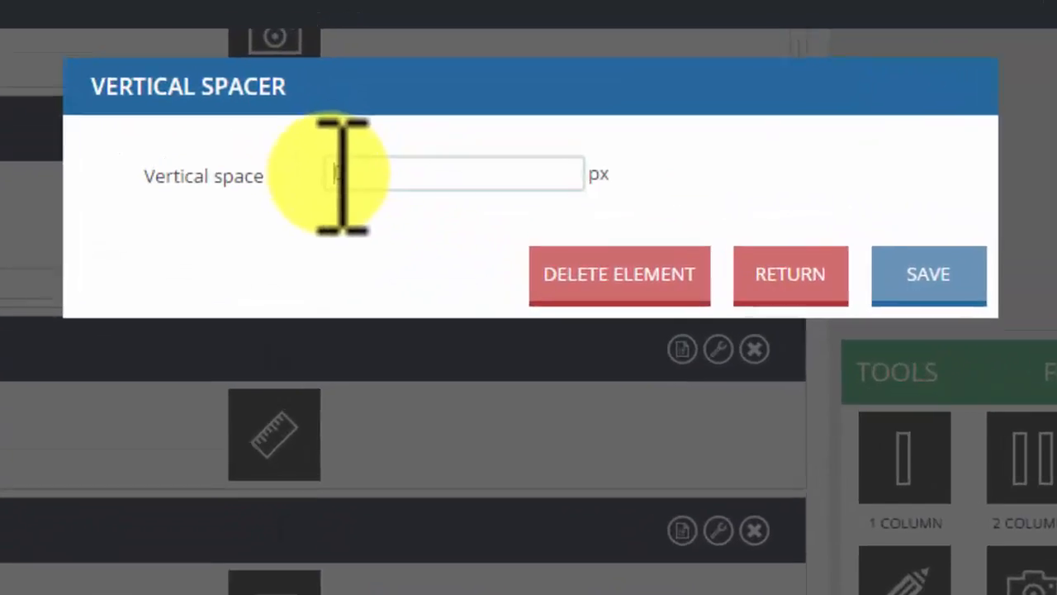
{"action": "type", "text": "20"}
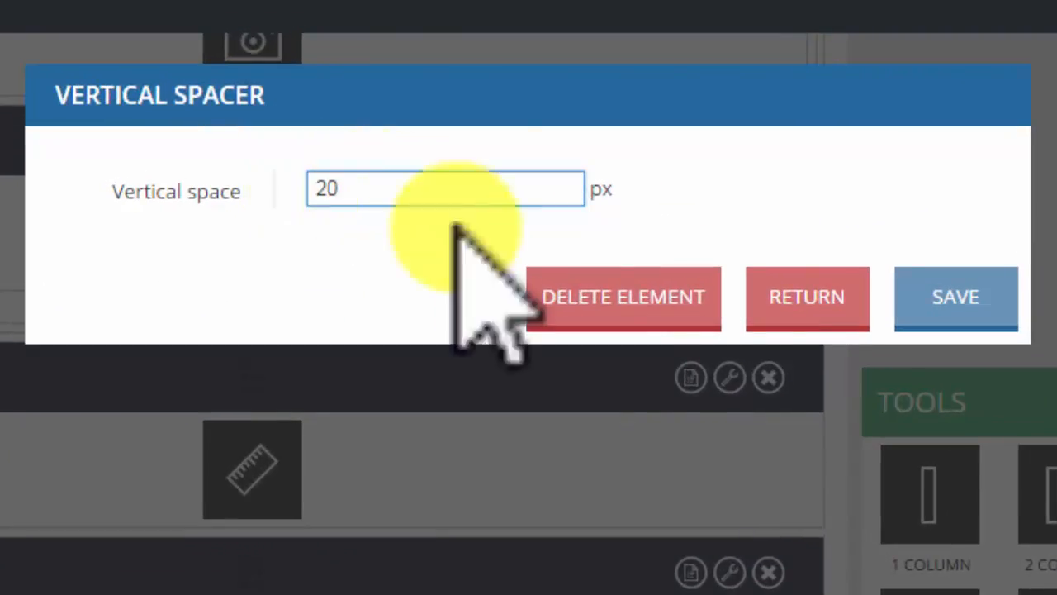
{"action": "left_click", "coordinate": [936, 299]}
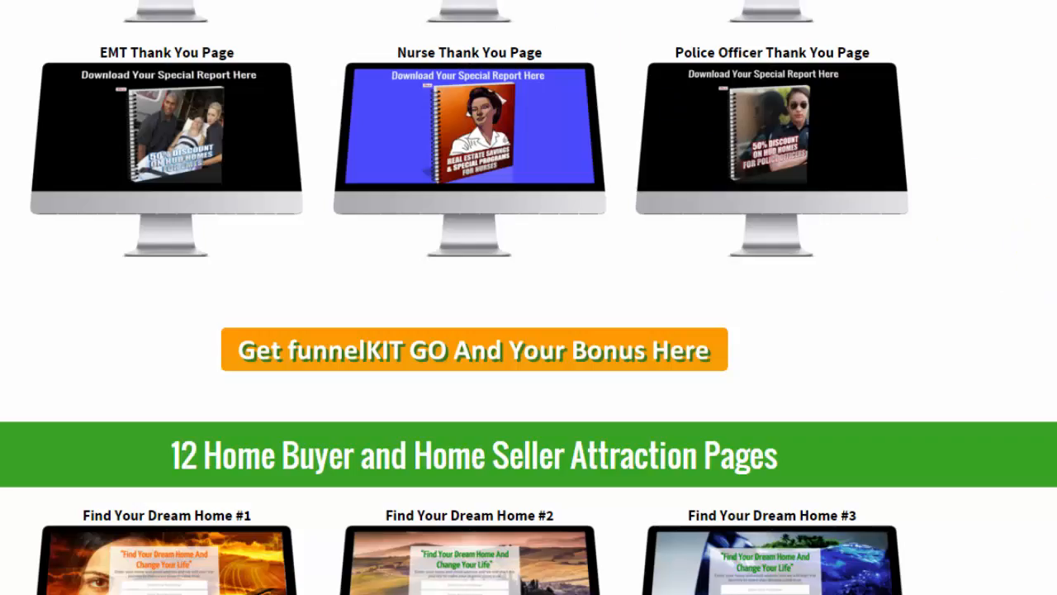
{"action": "scroll", "coordinate": [446, 405], "scroll_direction": "up", "scroll_amount": 10}
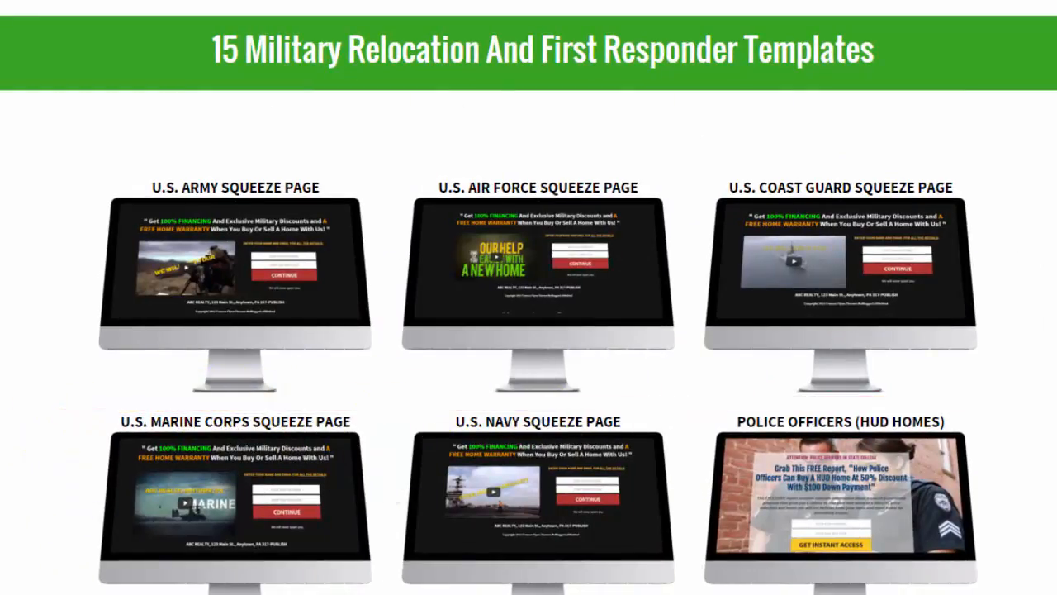
{"action": "scroll", "coordinate": [529, 297], "scroll_direction": "down", "scroll_amount": 10}
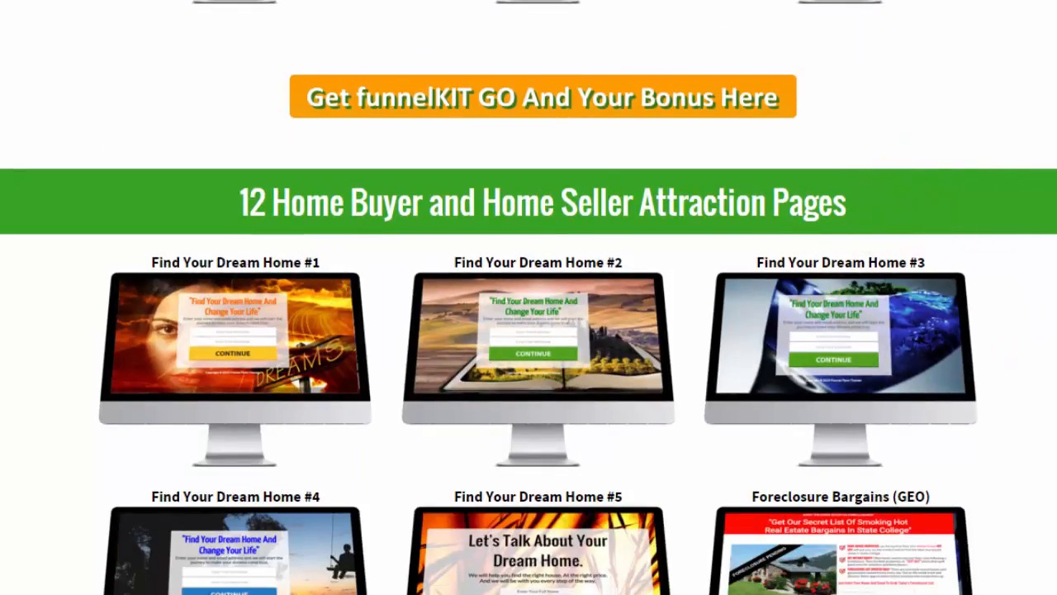
{"action": "scroll", "coordinate": [528, 297], "scroll_direction": "down", "scroll_amount": 10}
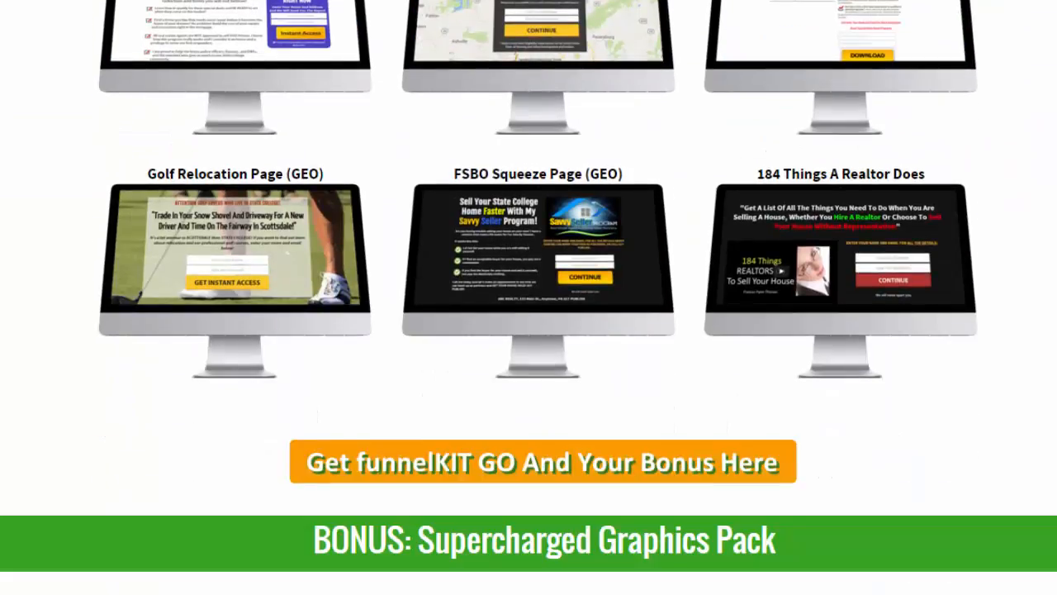
{"action": "scroll", "coordinate": [529, 297], "scroll_direction": "down", "scroll_amount": 5}
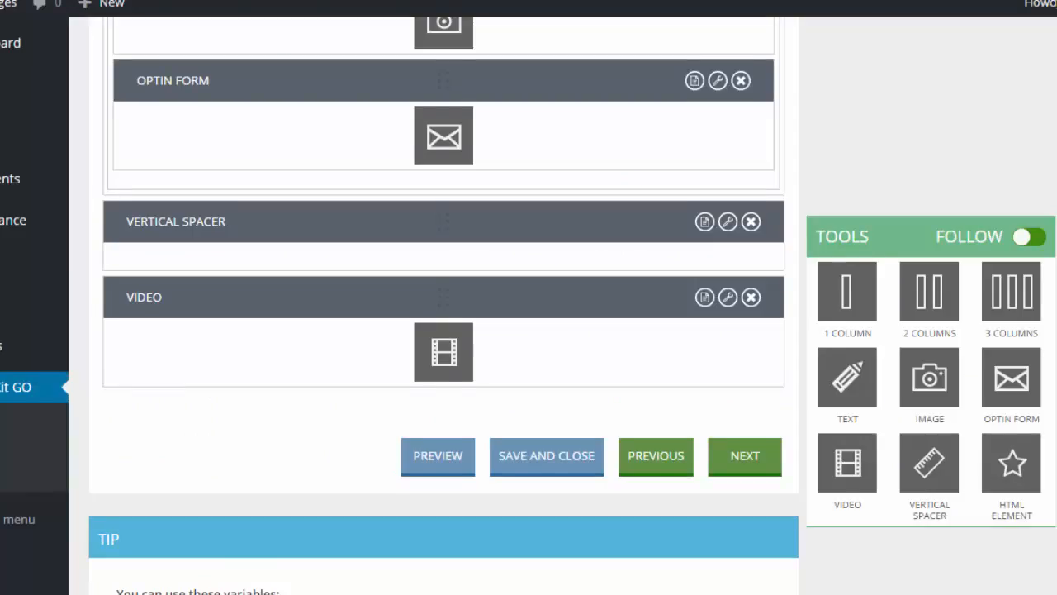
Add an HTML element between the vertical spacer and the video, then open and close its HTML code settings
{"action": "scroll", "coordinate": [443, 303], "scroll_direction": "down", "scroll_amount": 1}
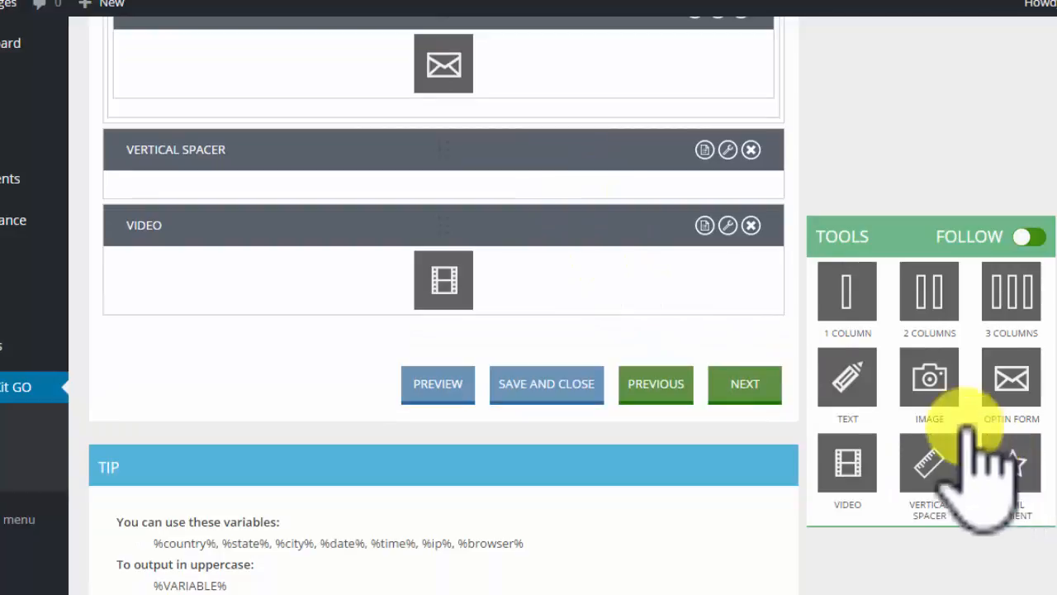
{"action": "left_click_drag", "start_coordinate": [987, 442], "coordinate": [566, 259]}
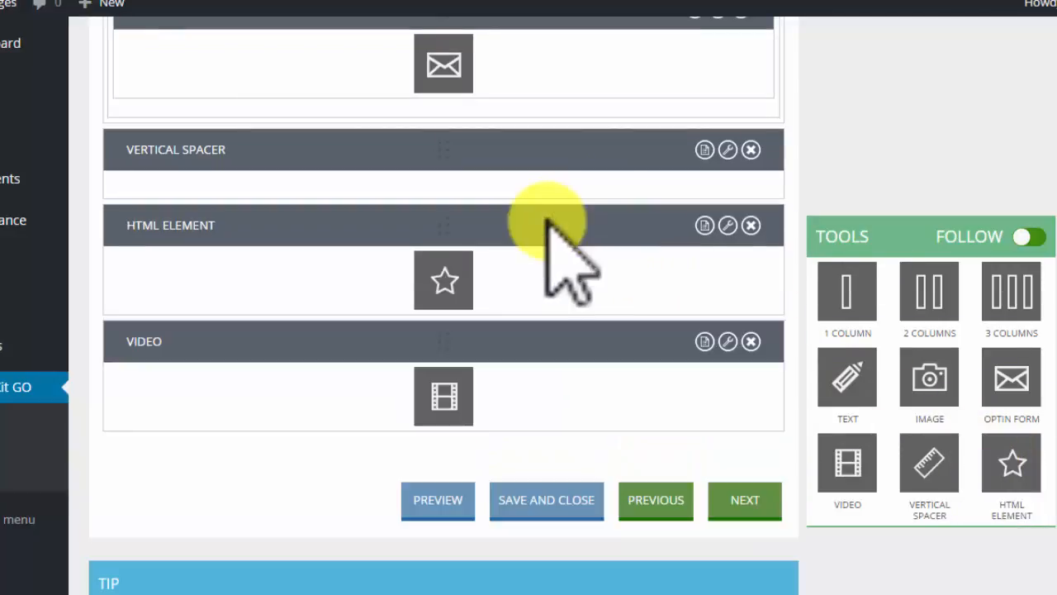
{"action": "left_click", "coordinate": [728, 225]}
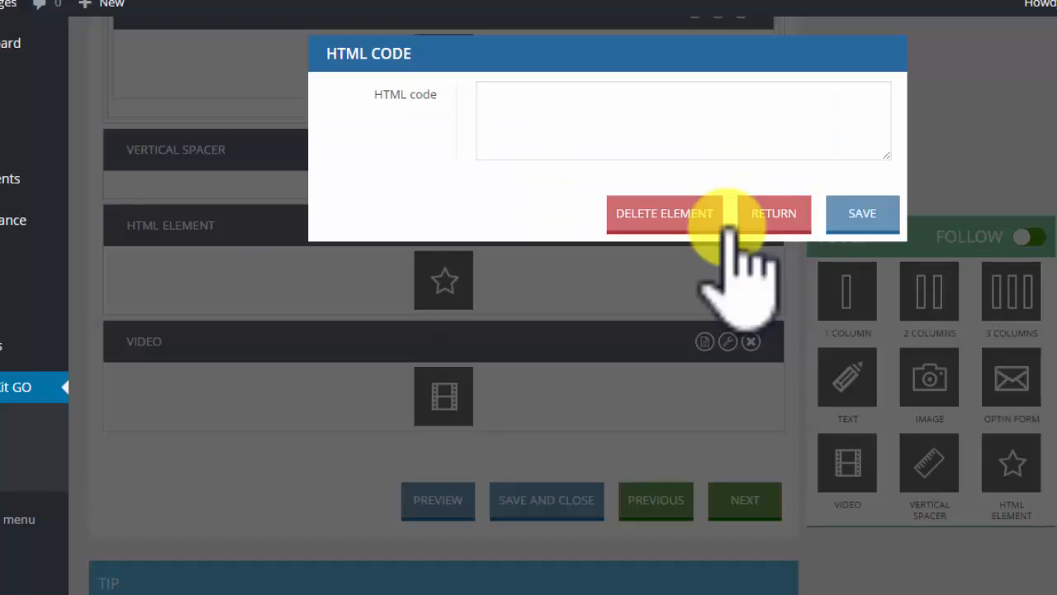
{"action": "left_click", "coordinate": [597, 111]}
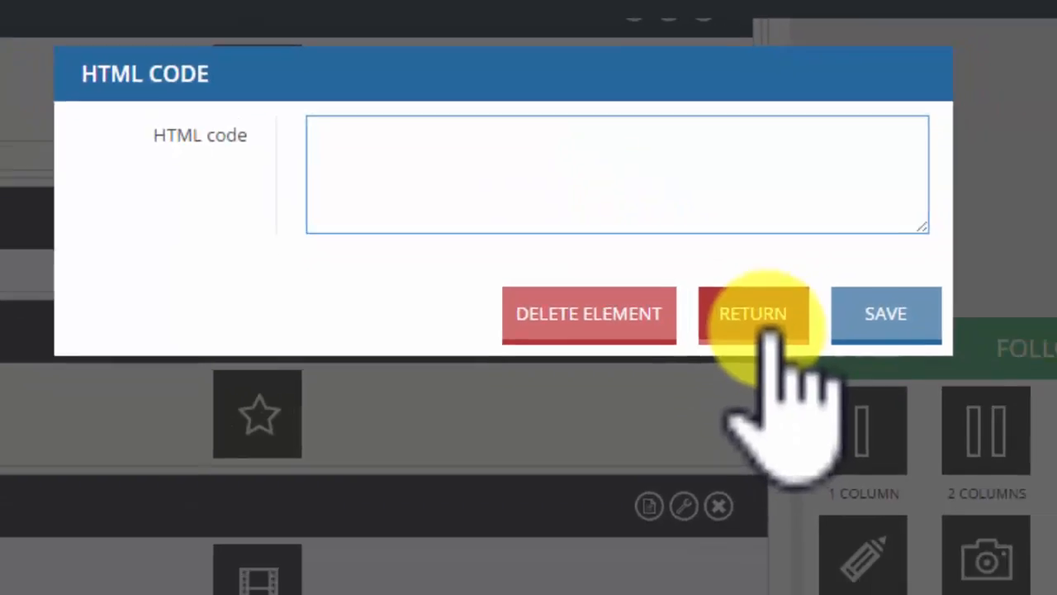
{"action": "left_click", "coordinate": [813, 378]}
Switch the tools palette's Follow option off and back on, and check how the palette moves along the page
{"action": "scroll", "coordinate": [352, 297], "scroll_direction": "down", "scroll_amount": 3}
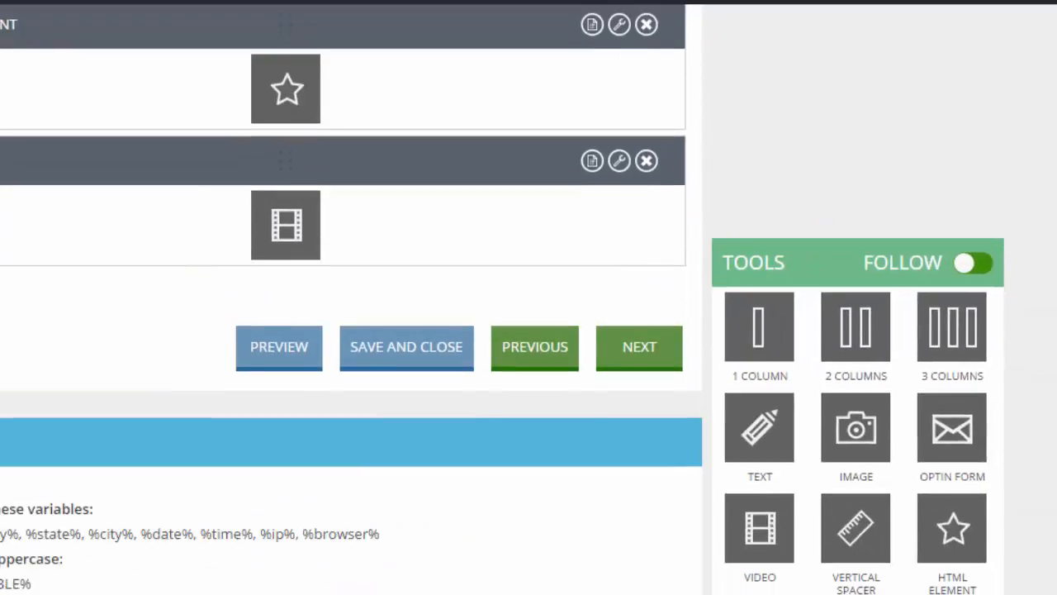
{"action": "scroll", "coordinate": [351, 298], "scroll_direction": "up", "scroll_amount": 7}
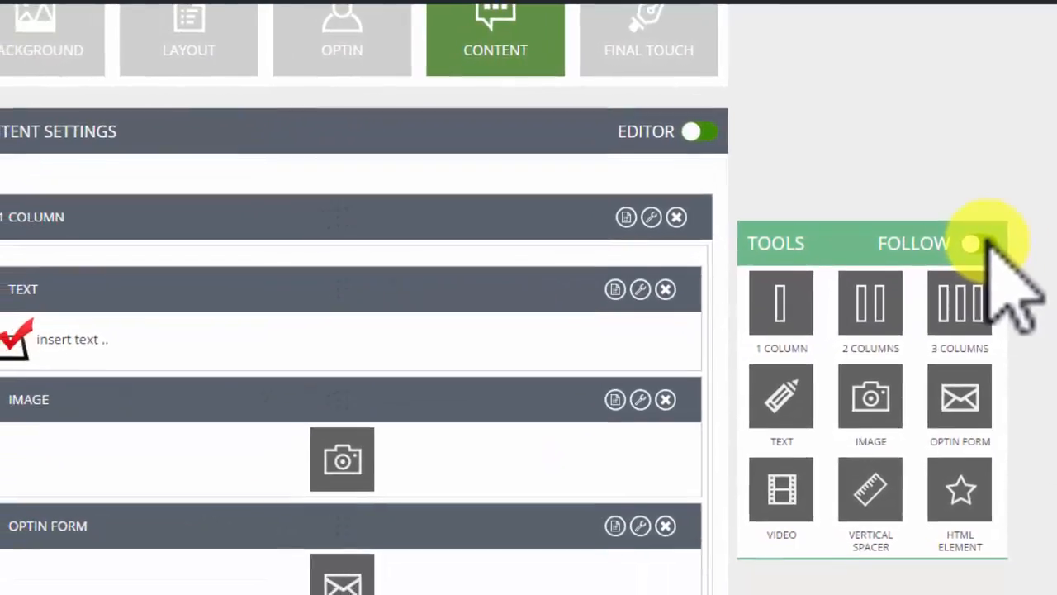
{"action": "left_click", "coordinate": [974, 253]}
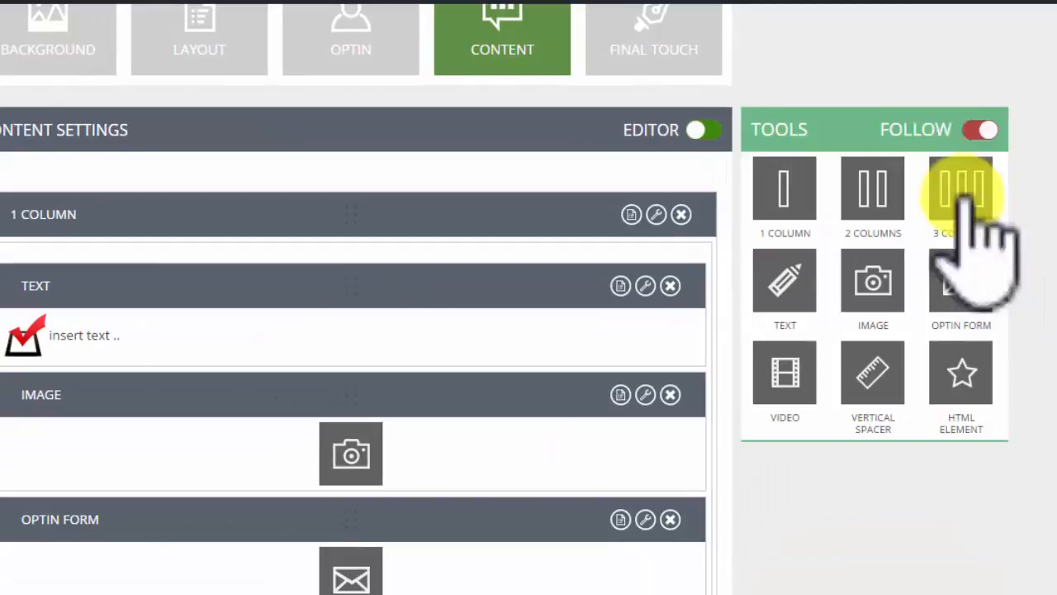
{"action": "left_click", "coordinate": [979, 129]}
{"action": "scroll", "coordinate": [363, 297], "scroll_direction": "down", "scroll_amount": 4}
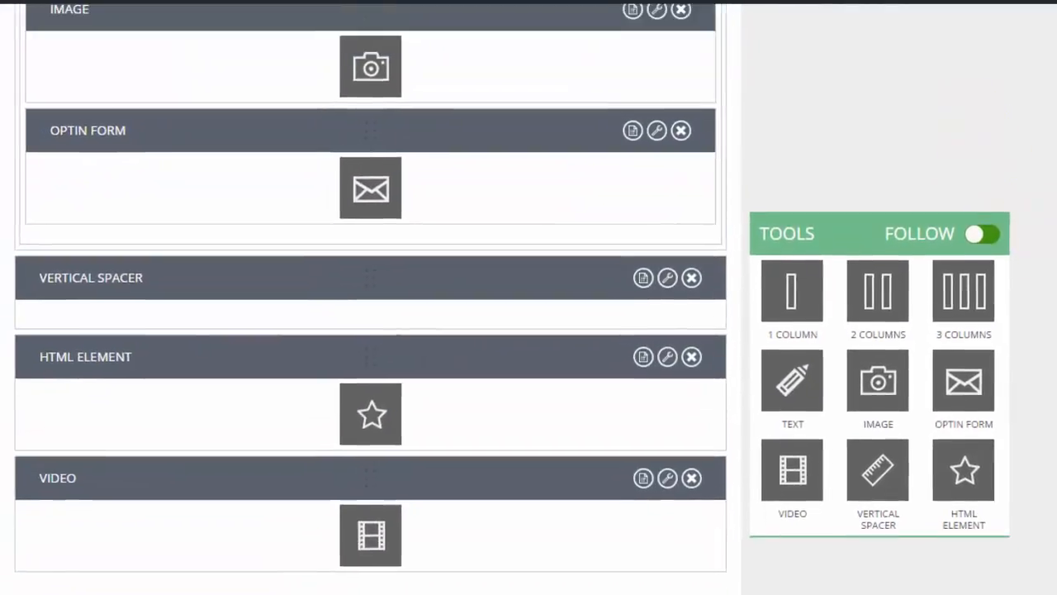
{"action": "scroll", "coordinate": [363, 297], "scroll_direction": "up", "scroll_amount": 5}
{"action": "scroll", "coordinate": [388, 298], "scroll_direction": "up", "scroll_amount": 1}
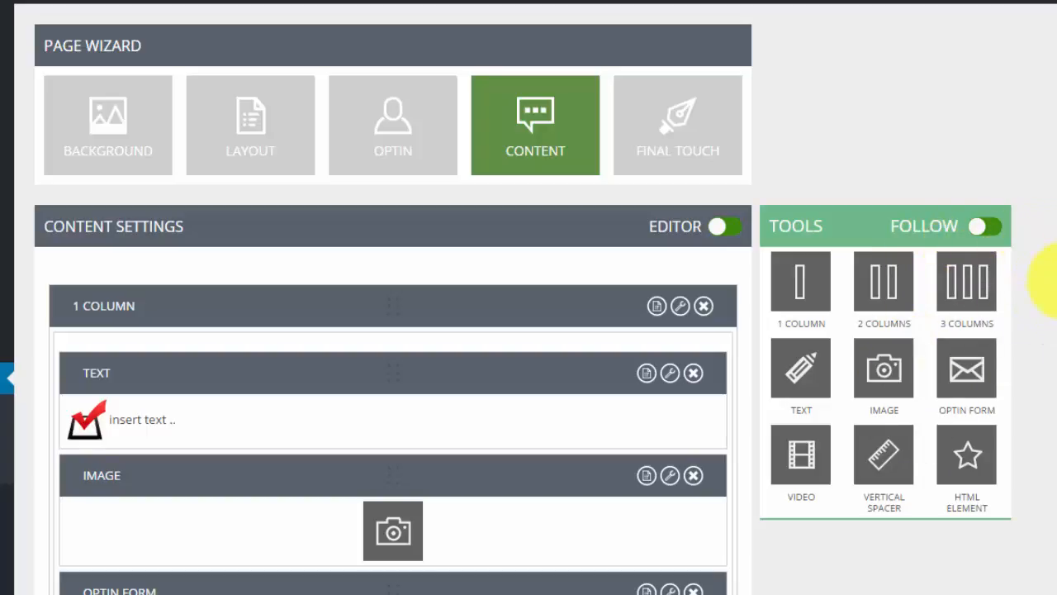
{"action": "scroll", "coordinate": [393, 297], "scroll_direction": "down", "scroll_amount": 5}
{"action": "scroll", "coordinate": [393, 298], "scroll_direction": "up", "scroll_amount": 5}
Disable Follow for the tools palette, compare its placement along the whole page, and re-enable Follow
{"action": "left_click", "coordinate": [996, 227]}
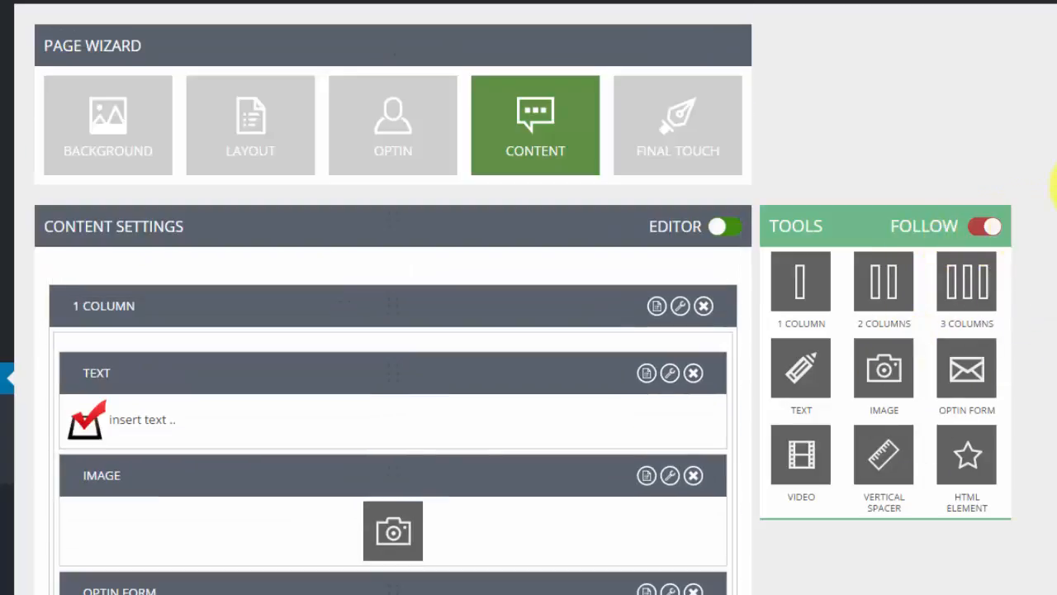
{"action": "scroll", "coordinate": [393, 297], "scroll_direction": "down", "scroll_amount": 10}
{"action": "scroll", "coordinate": [393, 297], "scroll_direction": "up", "scroll_amount": 6}
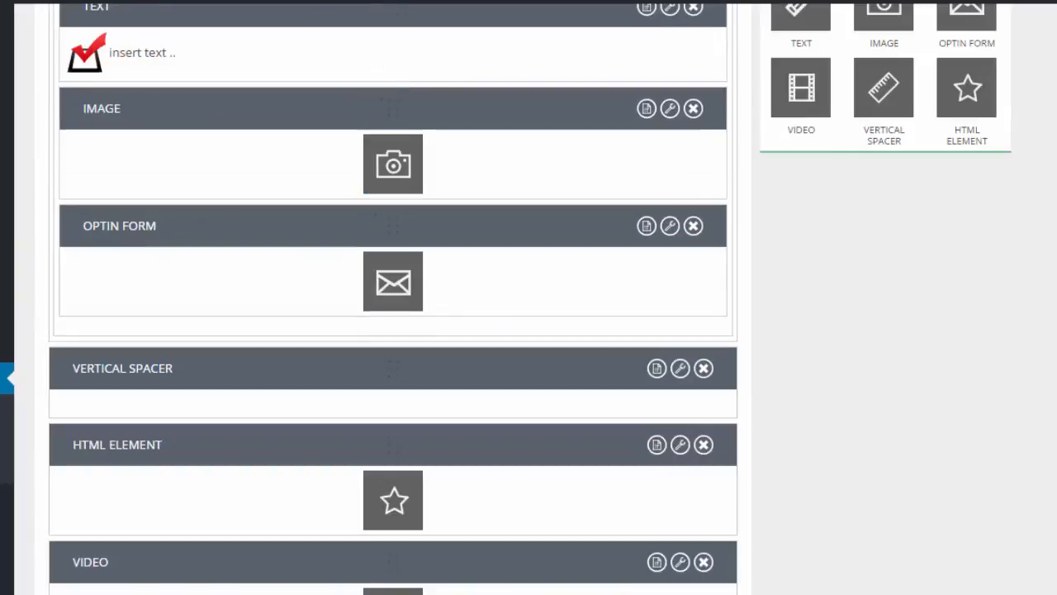
{"action": "scroll", "coordinate": [393, 297], "scroll_direction": "up", "scroll_amount": 4}
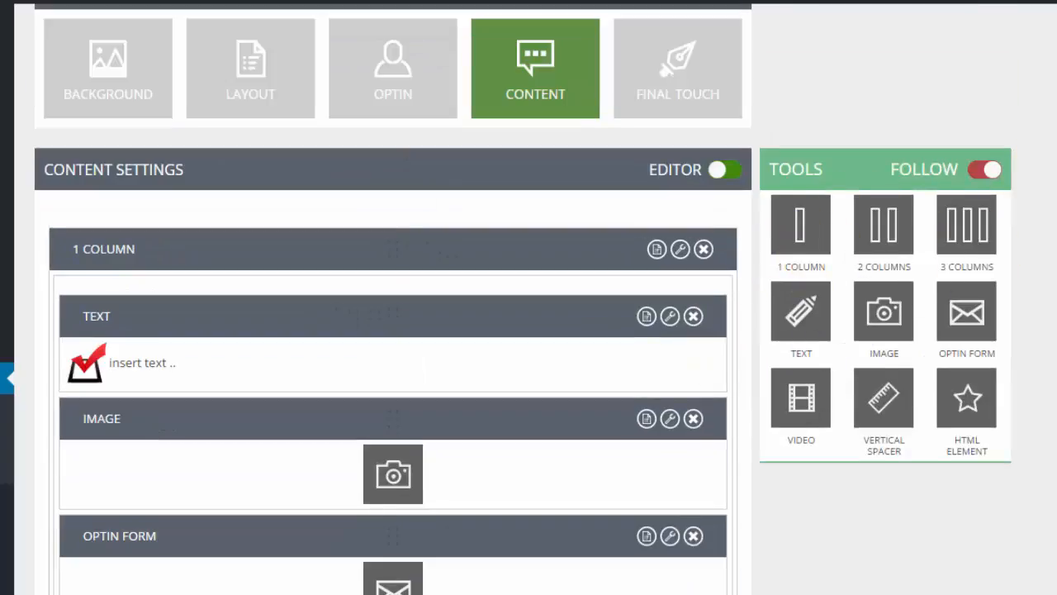
{"action": "scroll", "coordinate": [393, 297], "scroll_direction": "down", "scroll_amount": 7}
{"action": "scroll", "coordinate": [393, 298], "scroll_direction": "down", "scroll_amount": 2}
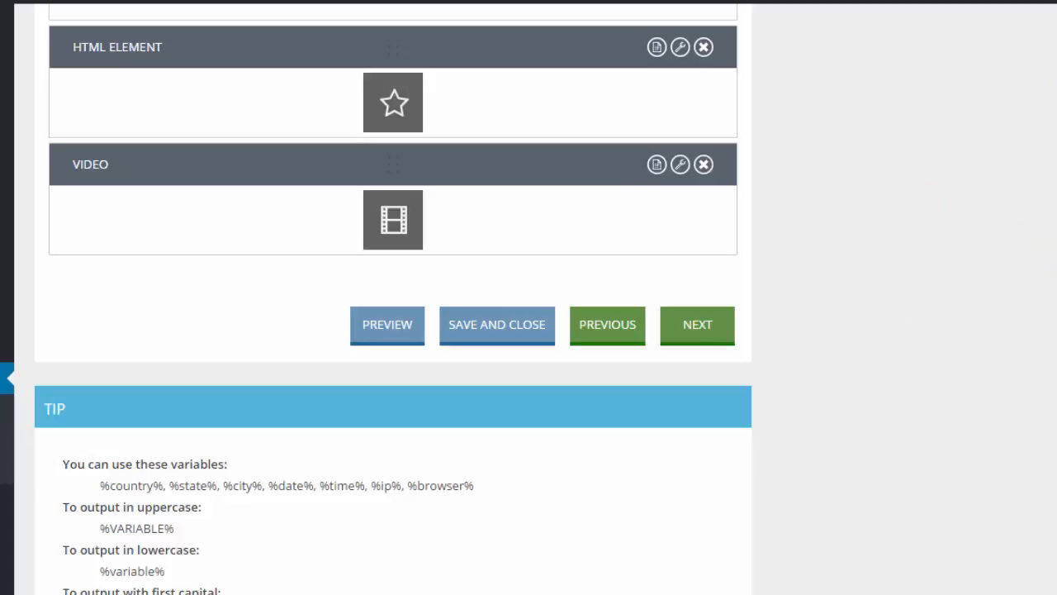
{"action": "scroll", "coordinate": [529, 297], "scroll_direction": "up", "scroll_amount": 7}
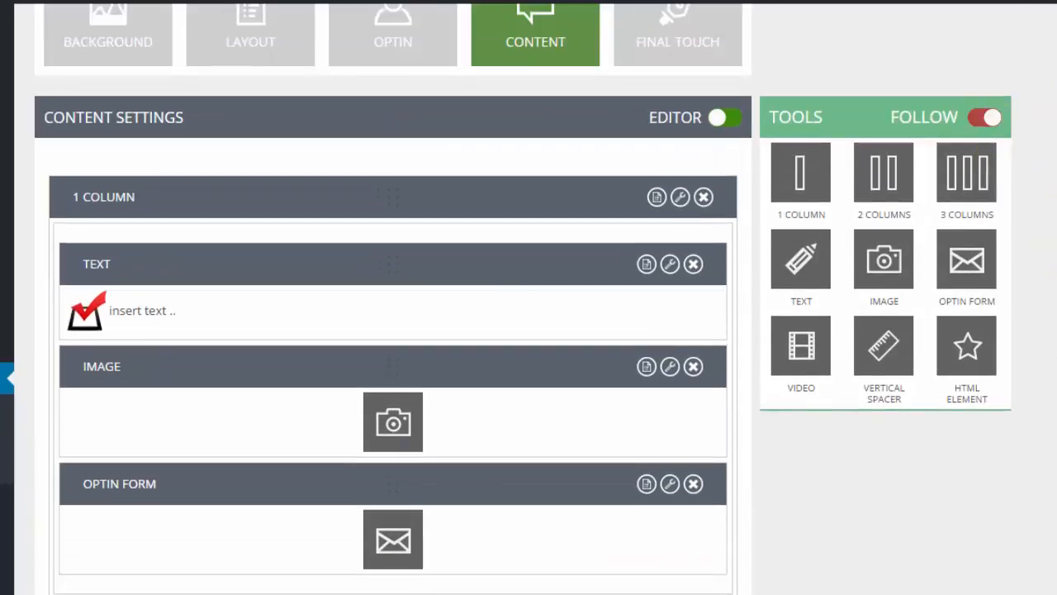
{"action": "scroll", "coordinate": [529, 297], "scroll_direction": "down", "scroll_amount": 1}
{"action": "left_click", "coordinate": [985, 113]}
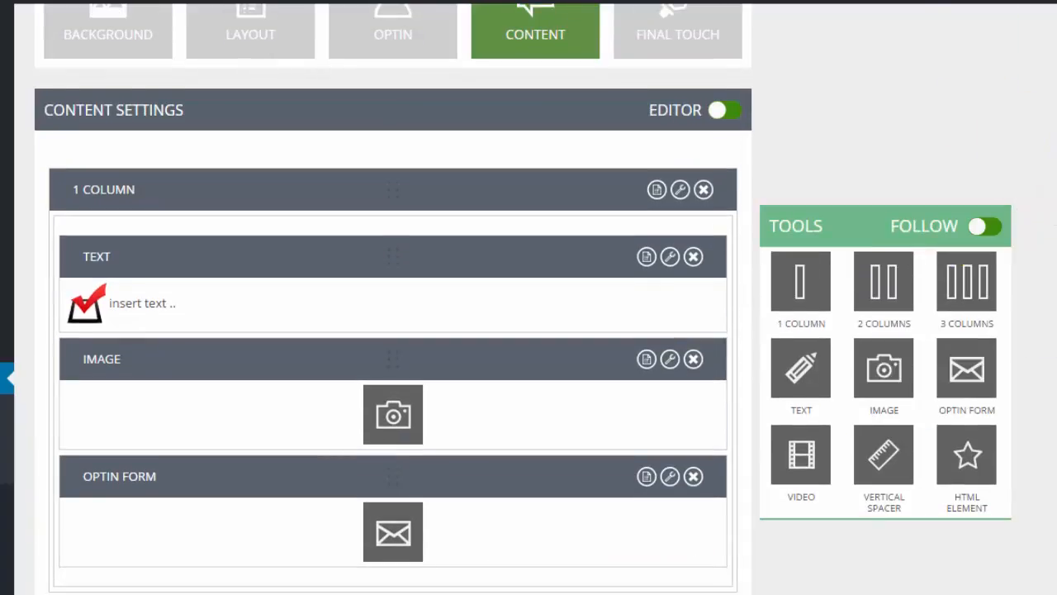
{"action": "scroll", "coordinate": [850, 236], "scroll_direction": "down", "scroll_amount": 3}
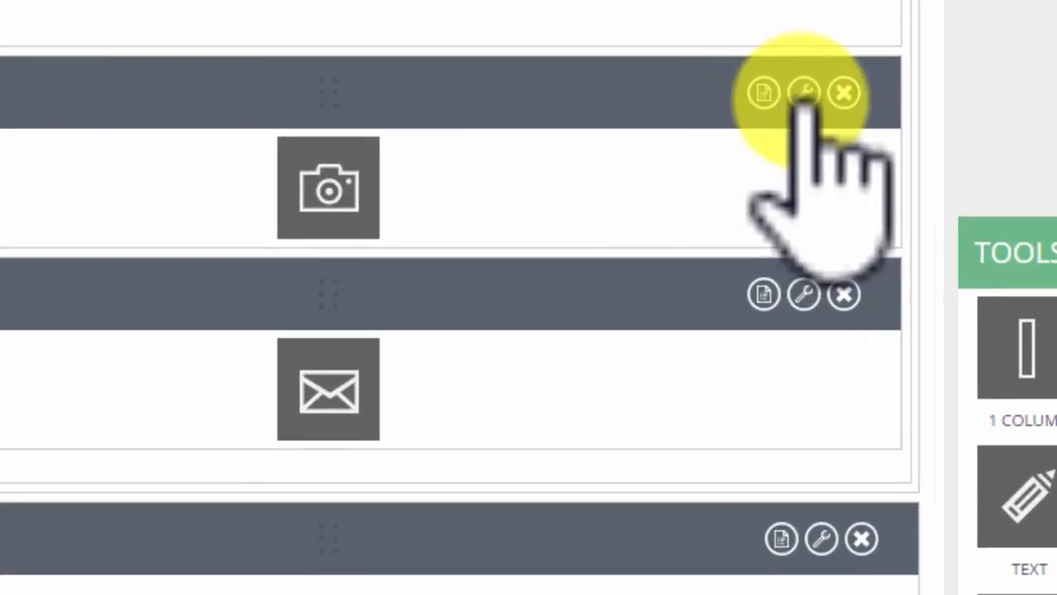
Open the image element's settings and return to the page content without saving
{"action": "left_click", "coordinate": [670, 133]}
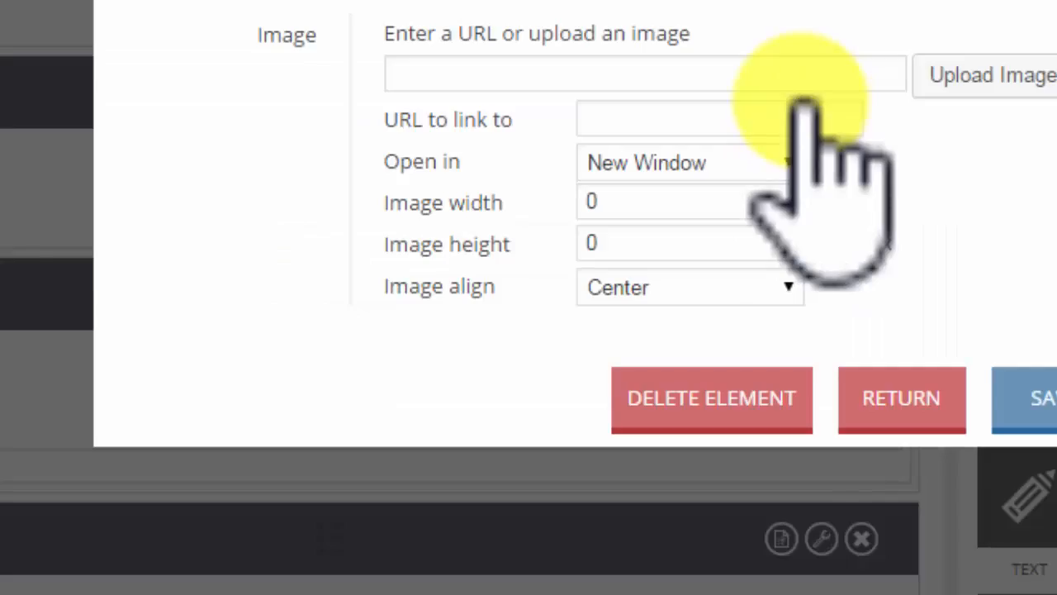
{"action": "left_click", "coordinate": [905, 399]}
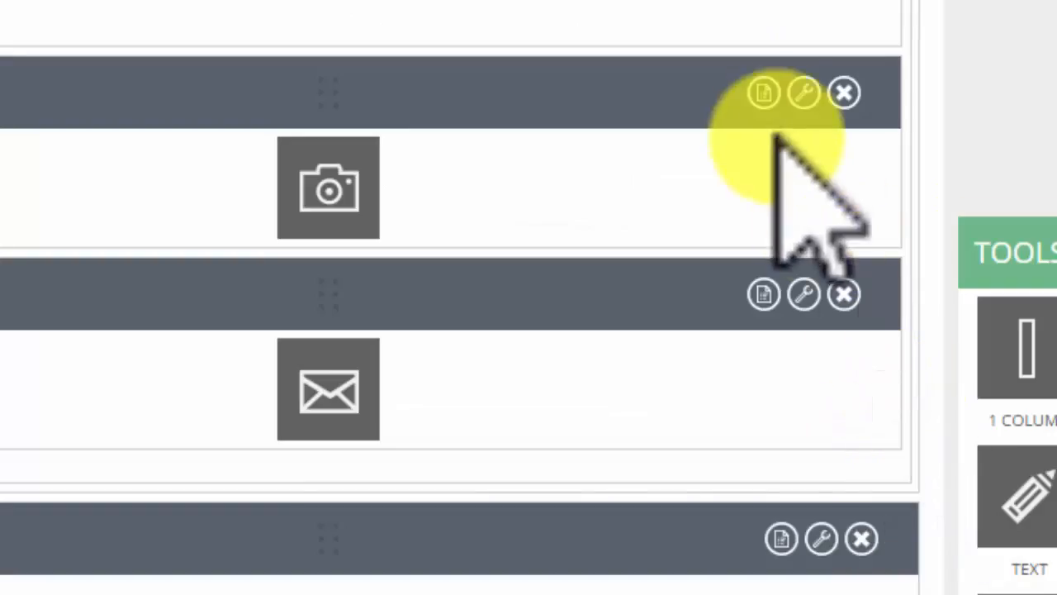
Duplicate the vertical spacer, place the copy between the image and optin form in the column, and check its settings
{"action": "left_click", "coordinate": [781, 538]}
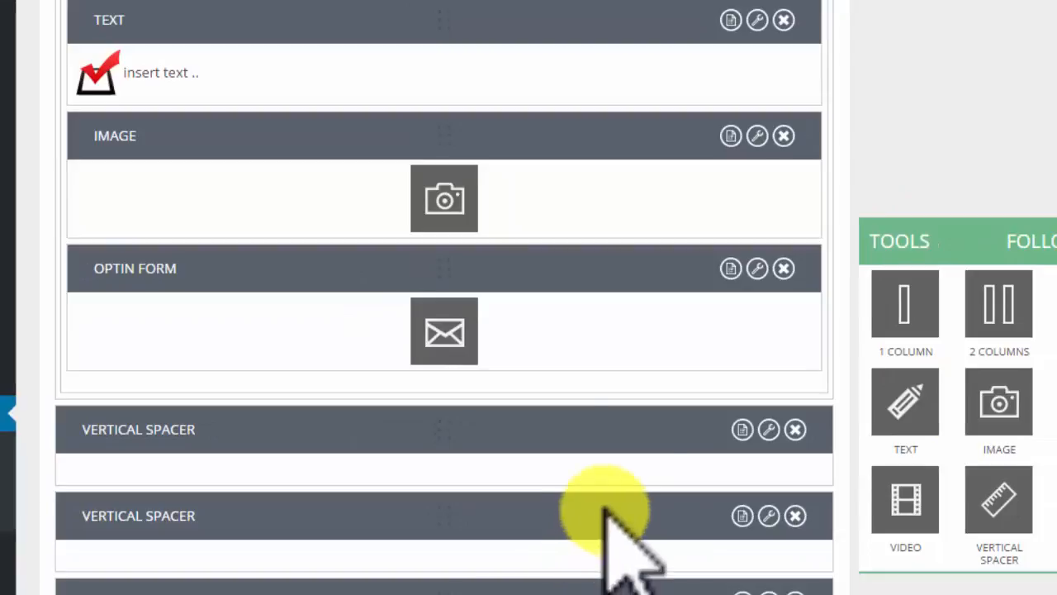
{"action": "left_click_drag", "start_coordinate": [607, 507], "coordinate": [605, 258]}
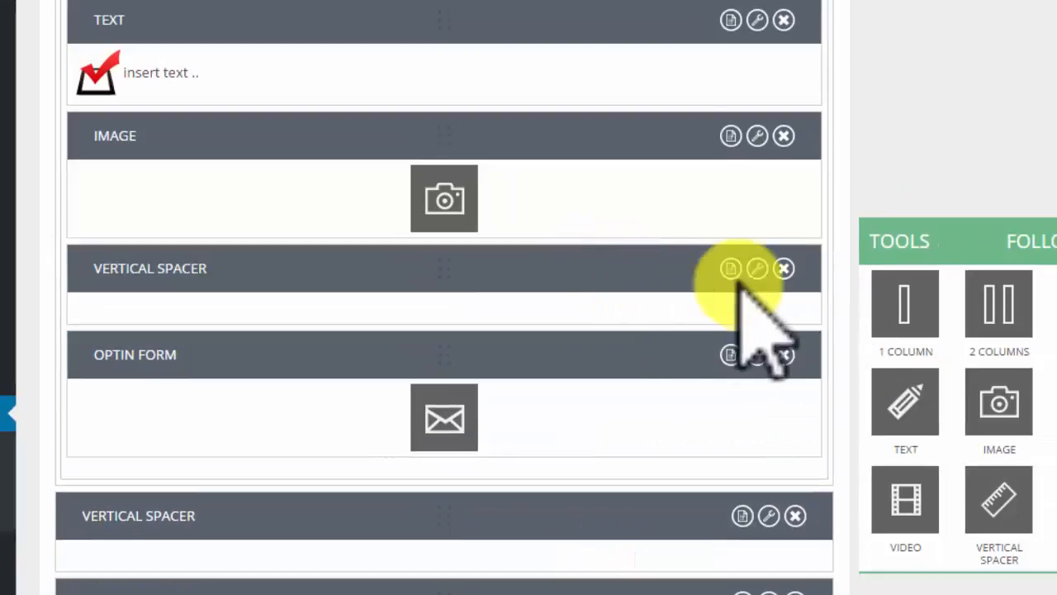
{"action": "left_click", "coordinate": [757, 268]}
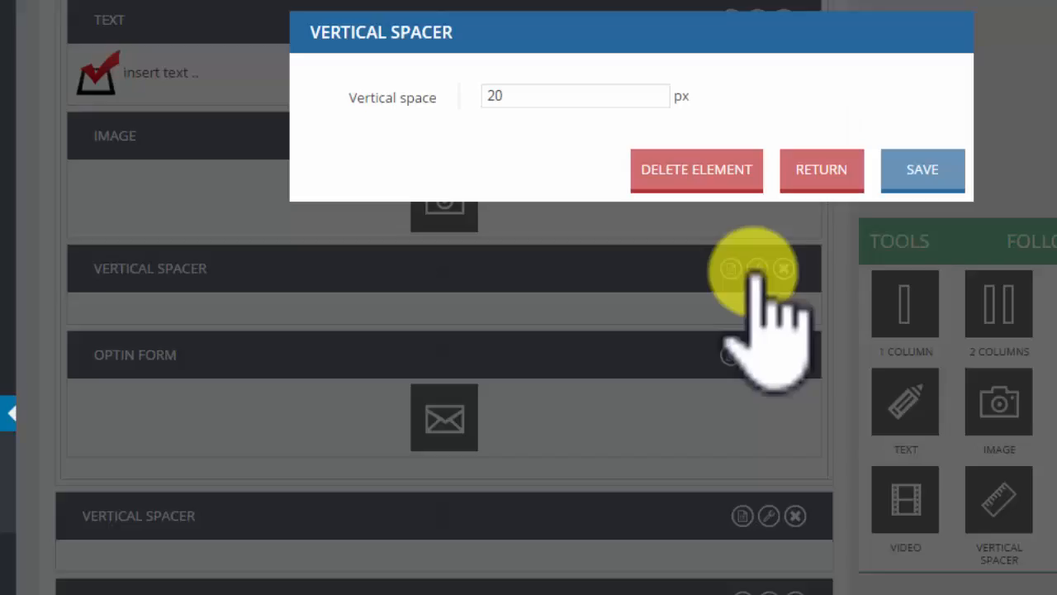
{"action": "left_click", "coordinate": [849, 168]}
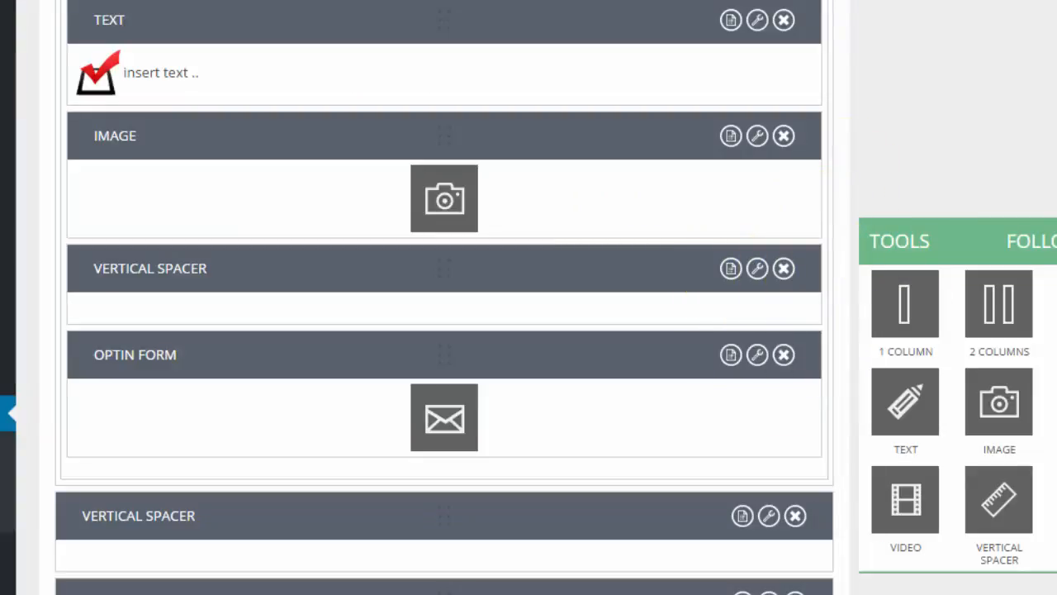
{"action": "scroll", "coordinate": [445, 297], "scroll_direction": "down", "scroll_amount": 2}
{"action": "scroll", "coordinate": [445, 297], "scroll_direction": "up", "scroll_amount": 4}
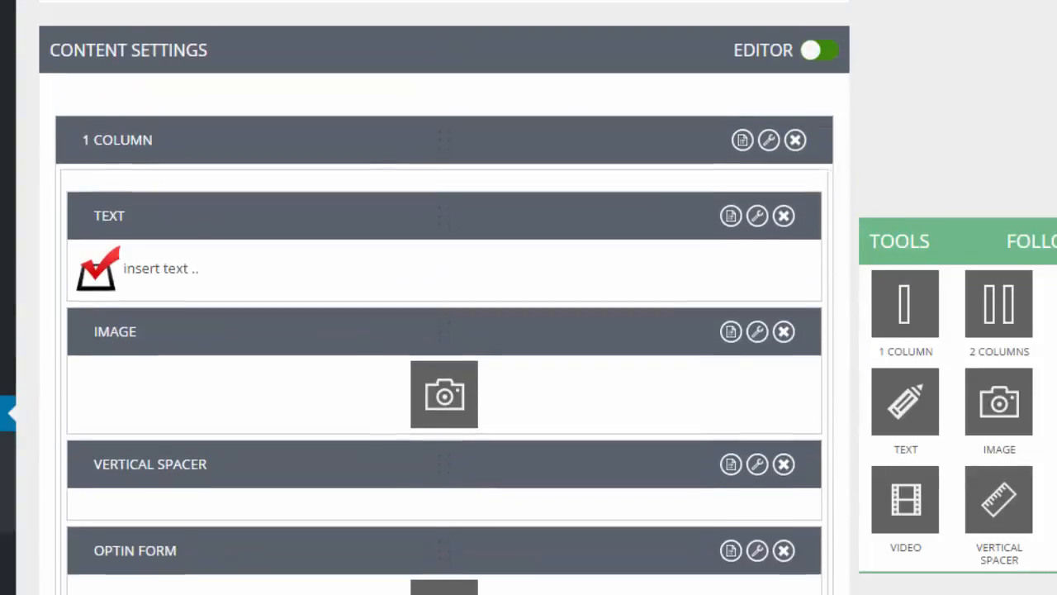
{"action": "scroll", "coordinate": [444, 330], "scroll_direction": "up", "scroll_amount": 1}
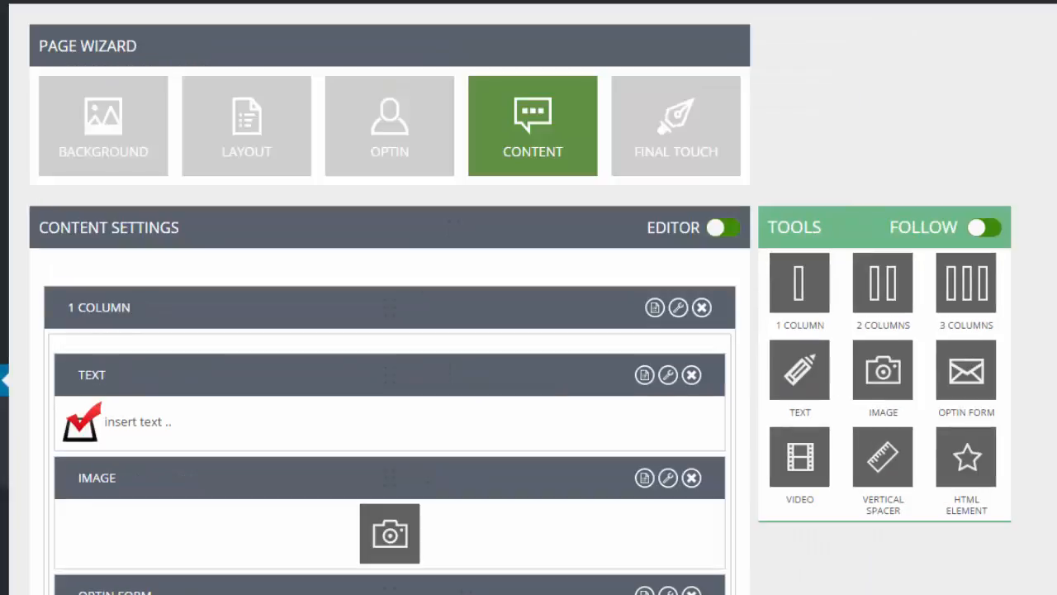
{"action": "scroll", "coordinate": [390, 330], "scroll_direction": "down", "scroll_amount": 2}
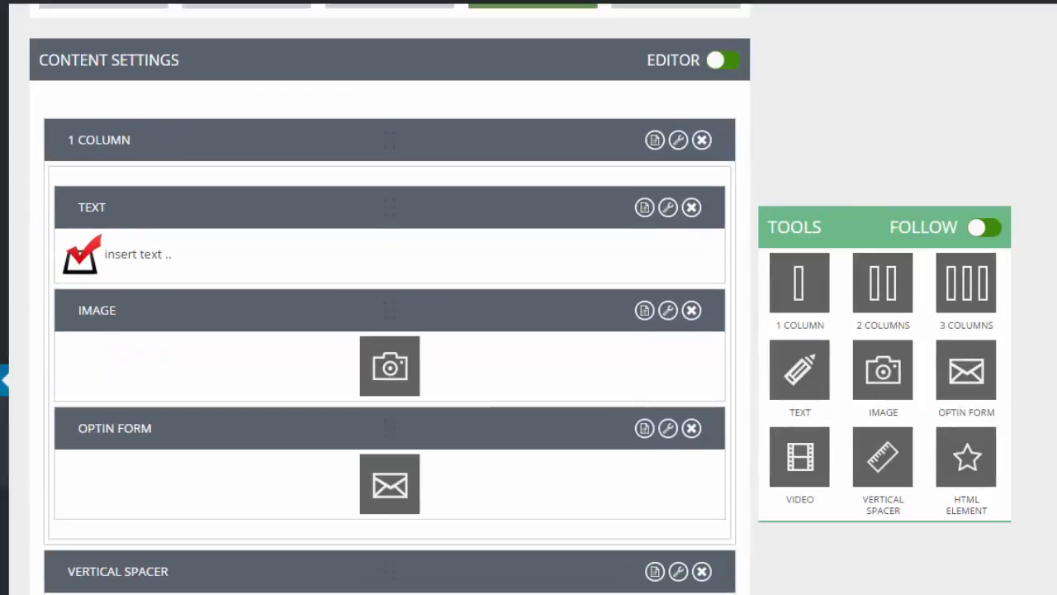